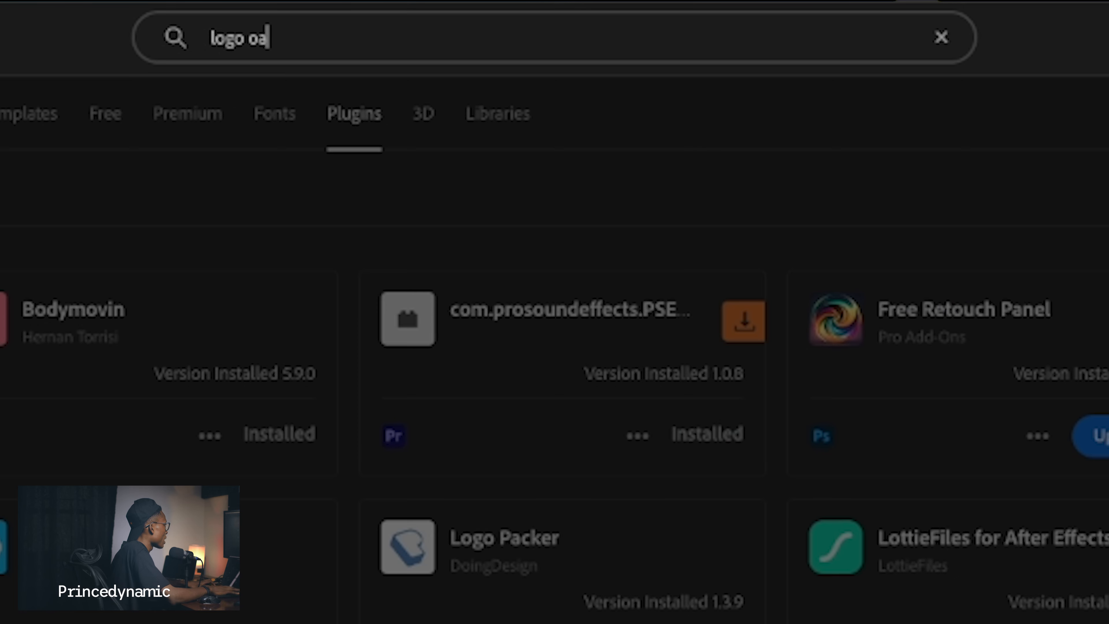
# - Search Creative Cloud for "logo packer" and open the Logo Packer plugin listing by DoingDesign
pyautogui.write('o')
pyautogui.press('BackSpace')
pyautogui.write('packrt')
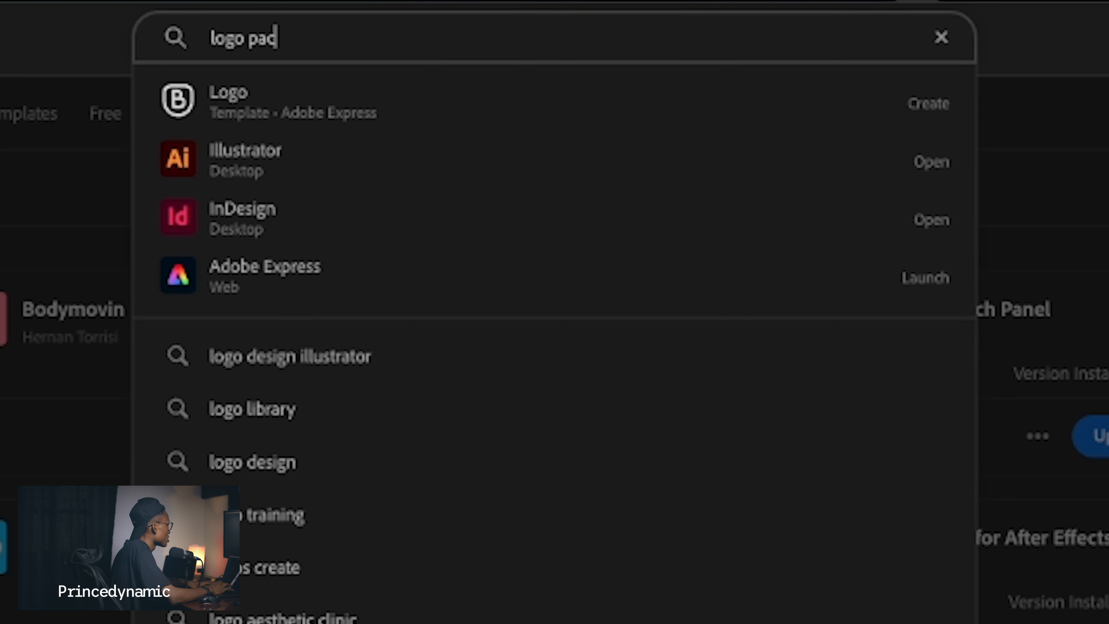
pyautogui.press('BackSpace')
pyautogui.press('BackSpace')
pyautogui.write('er')
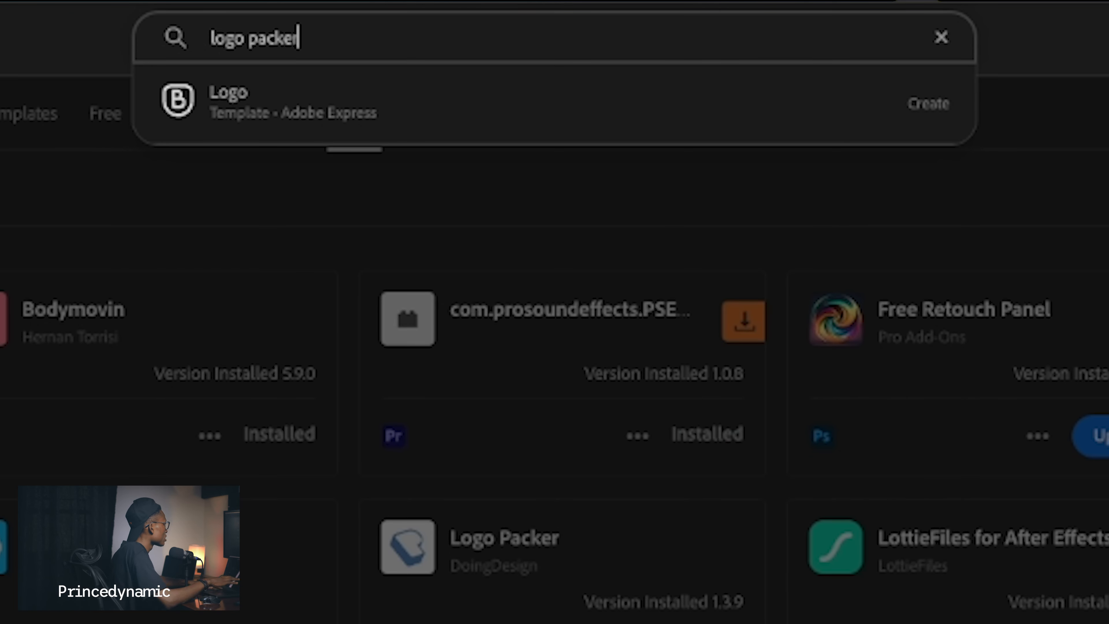
pyautogui.press('Return')
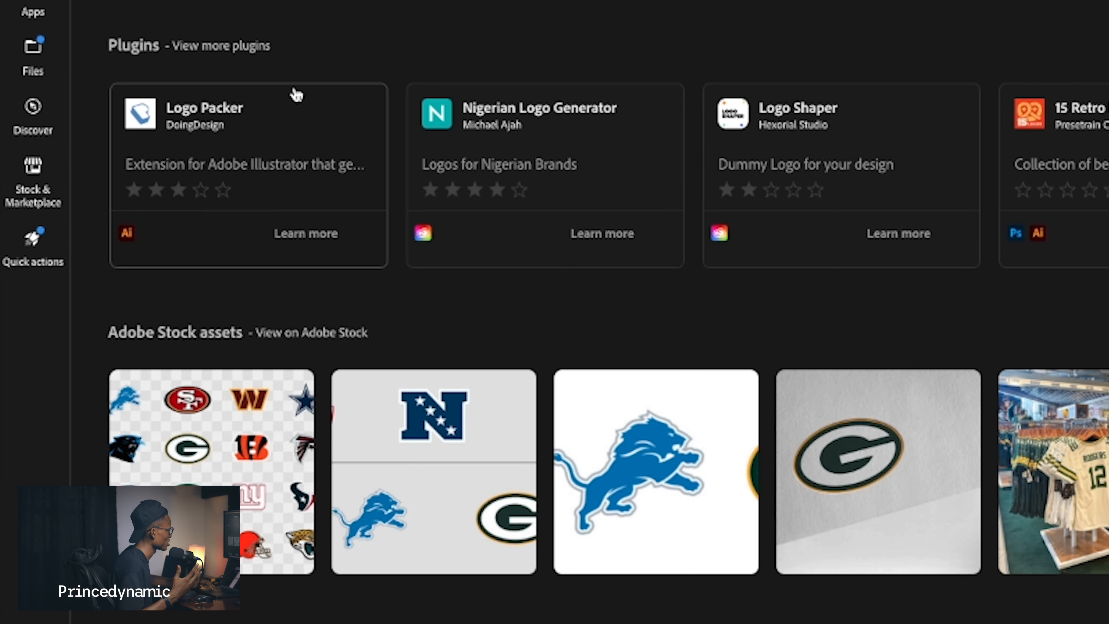
pyautogui.click(168, 184)
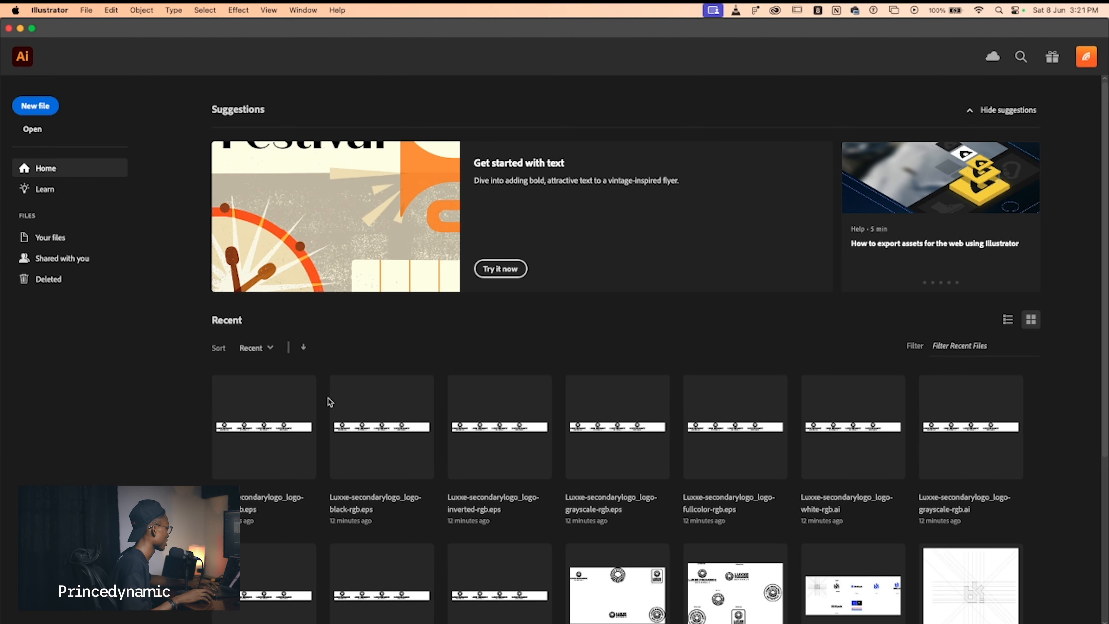
# - Switch to Illustrator and open the recent file LUXXE RADIANCE.ai
pyautogui.scroll(-5, 397, 431)
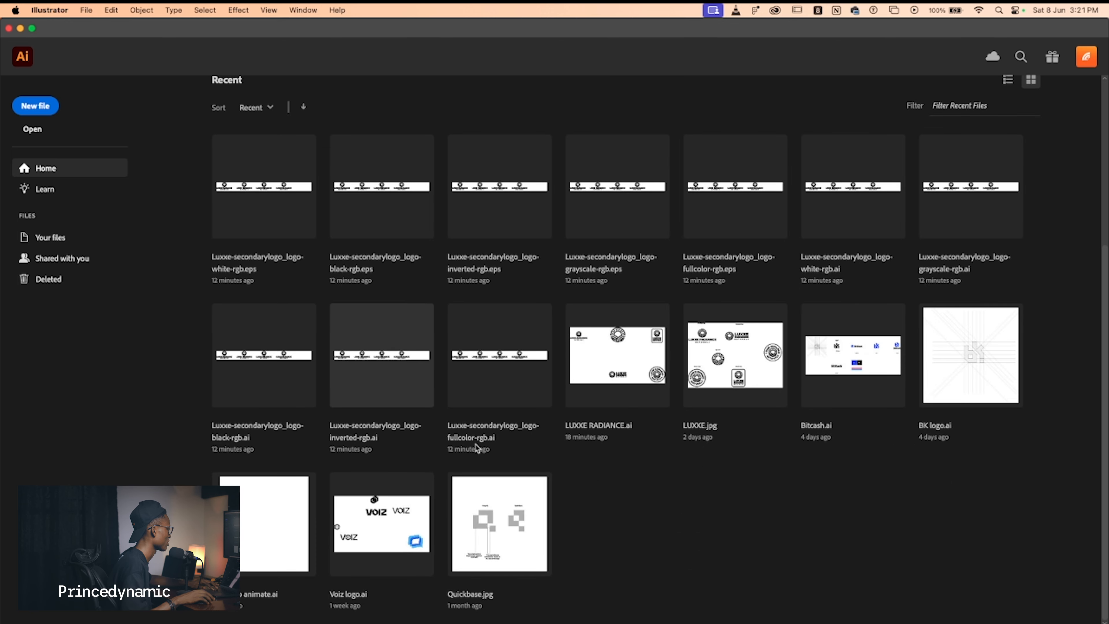
pyautogui.click(605, 347)
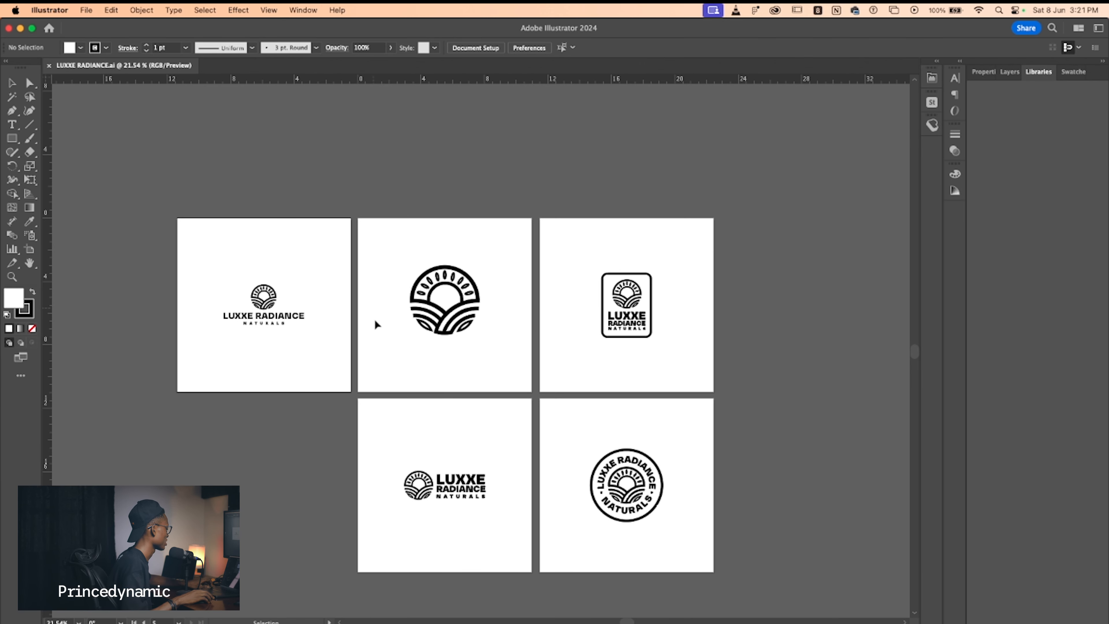
# - Examine the Luxxe Radiance logo variations on the artboards: stacked, icon, badge, horizontal and circular versions
pyautogui.click(426, 326)
pyautogui.press('z')
pyautogui.click(379, 272)
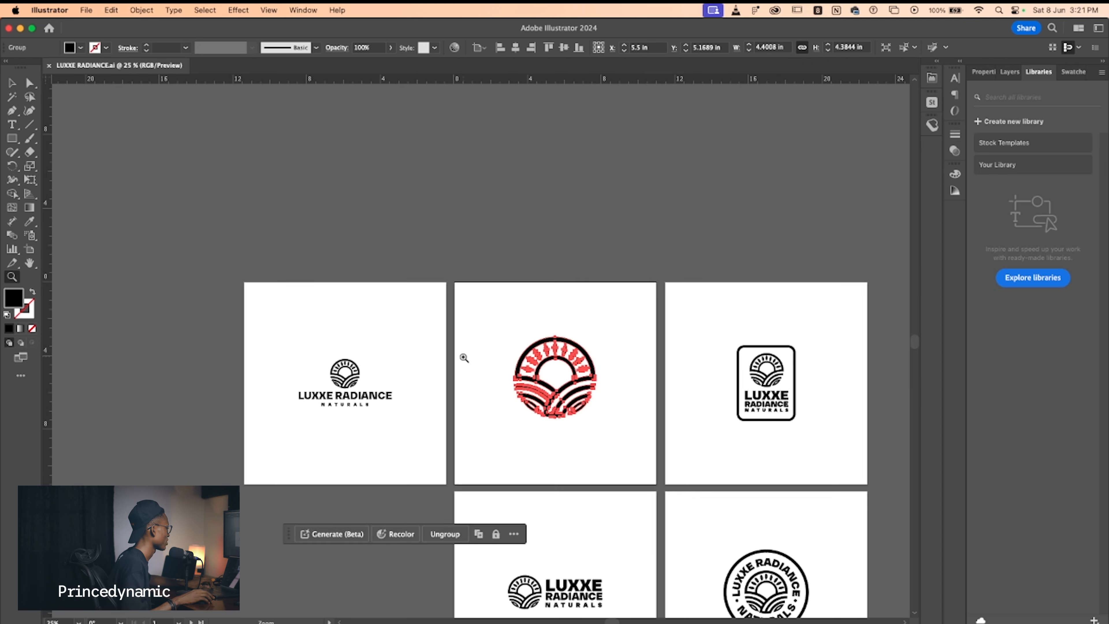
pyautogui.scroll(-4, 463, 360)
pyautogui.moveTo(386, 284); pyautogui.dragTo(433, 285)
pyautogui.press('h')
pyautogui.moveTo(686, 284); pyautogui.dragTo(511, 320)
pyautogui.press('v')
pyautogui.click(511, 324)
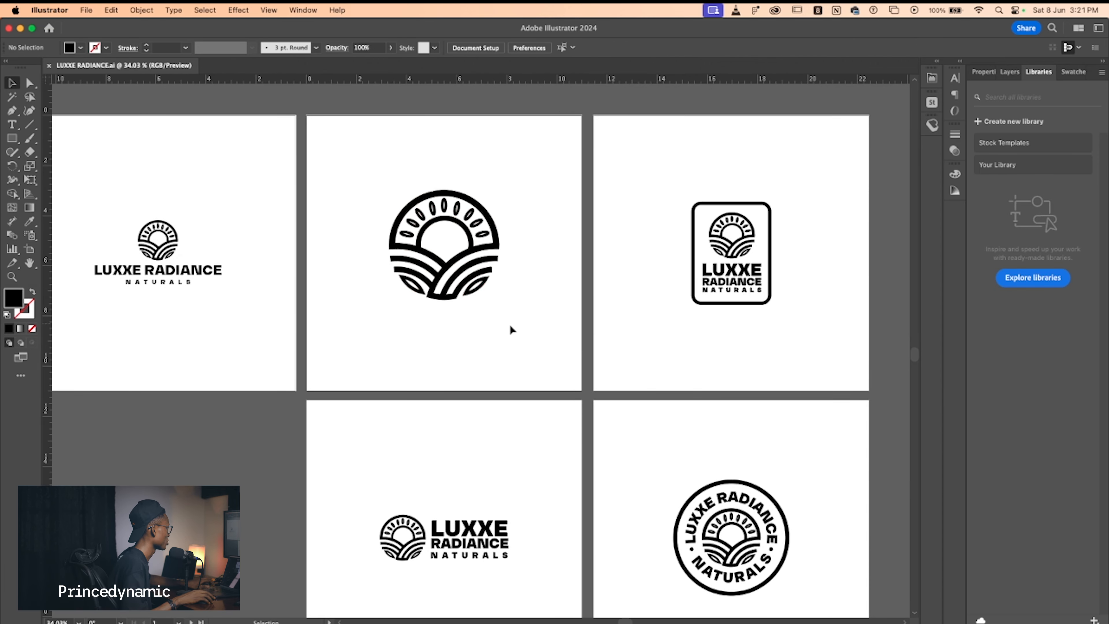
pyautogui.press('z')
pyautogui.moveTo(557, 350); pyautogui.dragTo(535, 317)
pyautogui.click(13, 83)
pyautogui.scroll(-4, 356, 258)
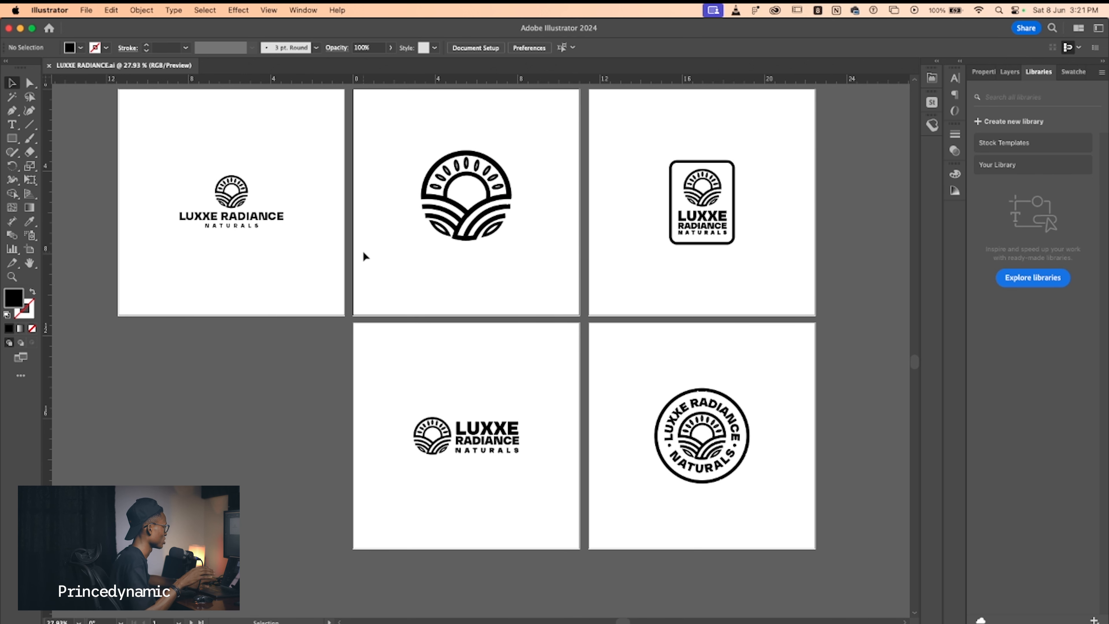
pyautogui.scroll(7, 236, 197)
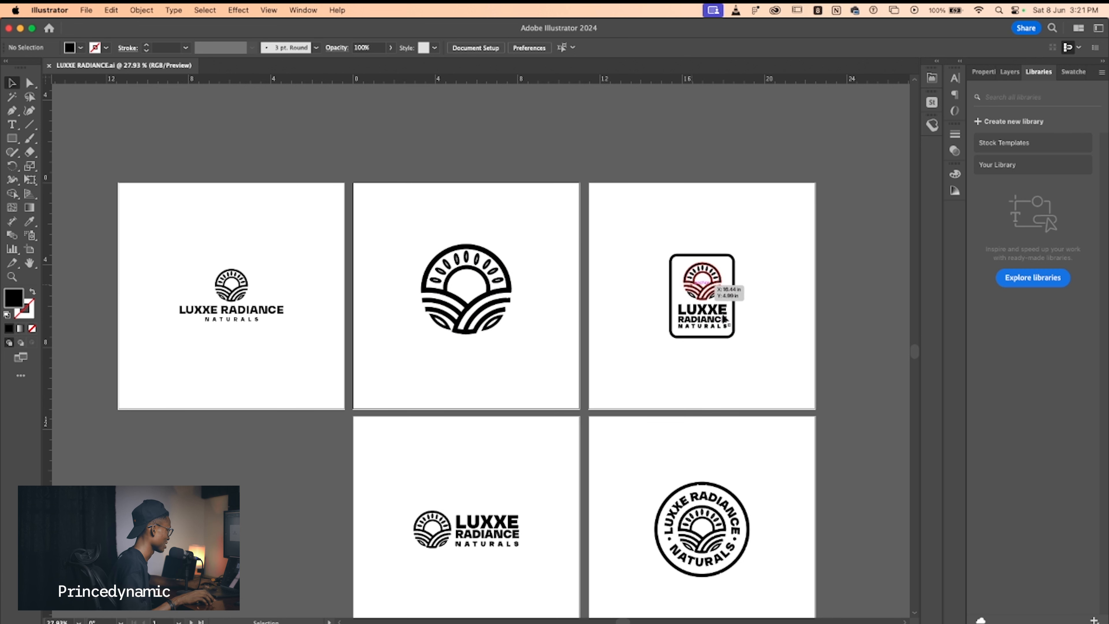
pyautogui.scroll(-10, 419, 253)
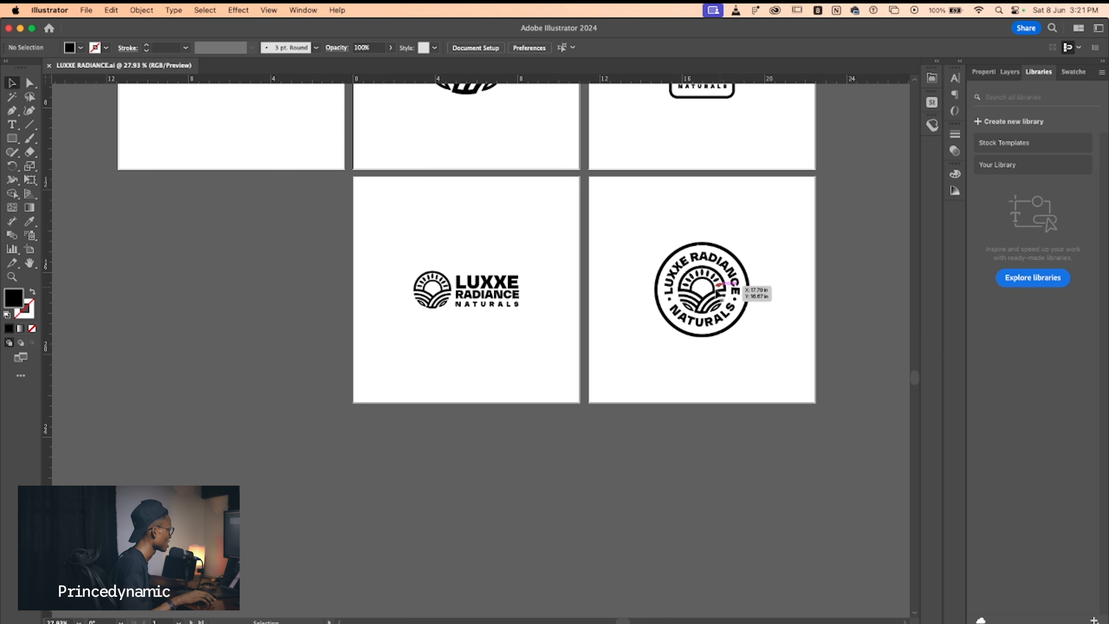
pyautogui.scroll(8, 743, 298)
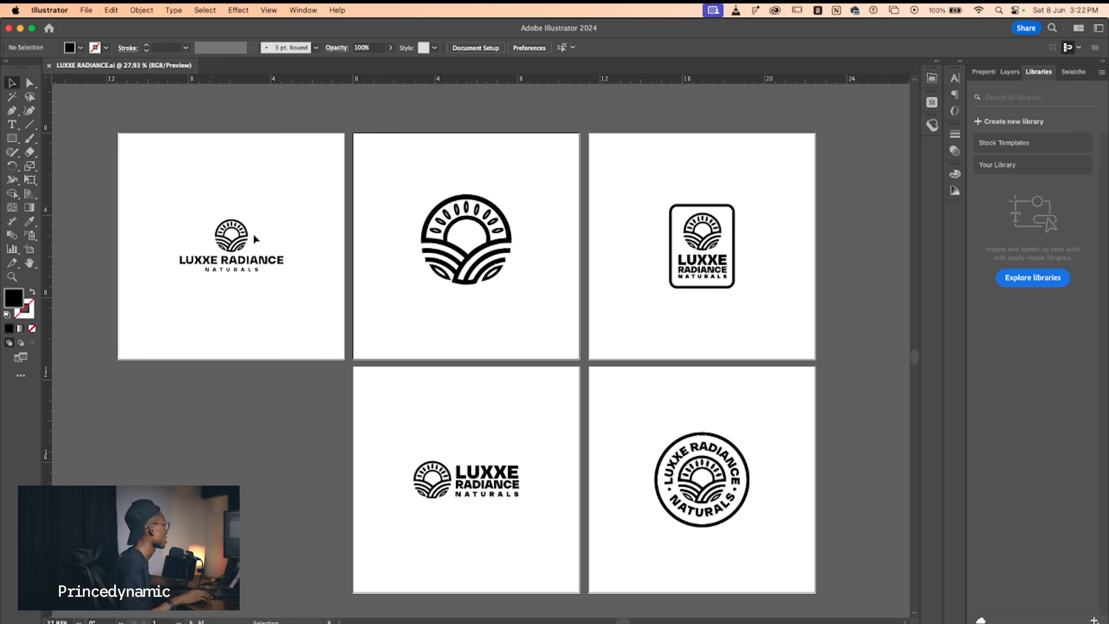
pyautogui.click(337, 193)
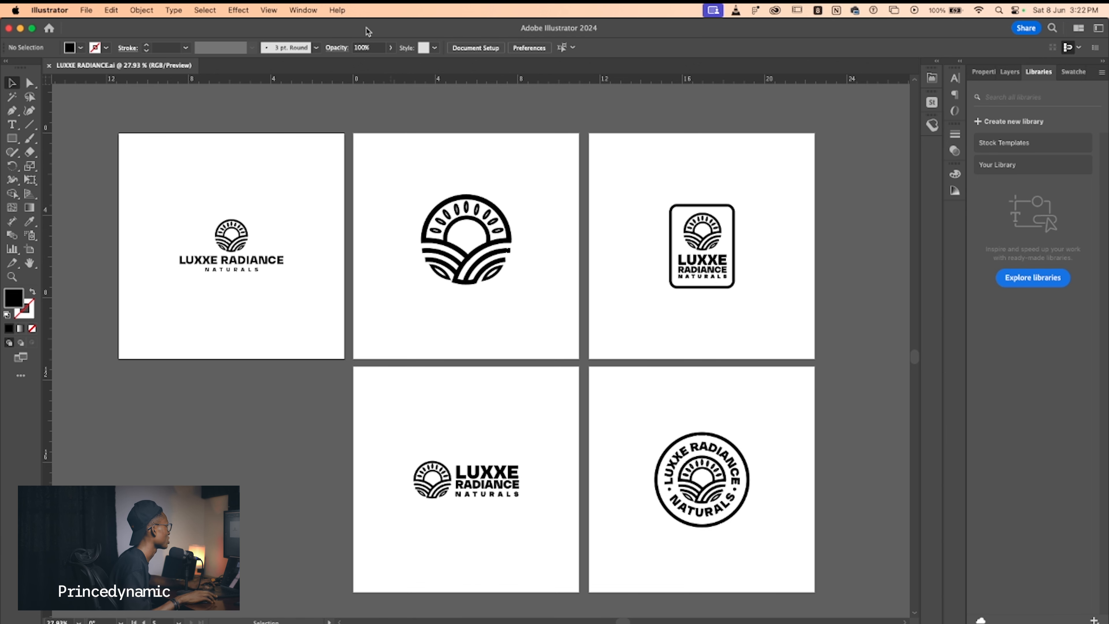
# - Open the Logo Packer extension
pyautogui.click(303, 10)
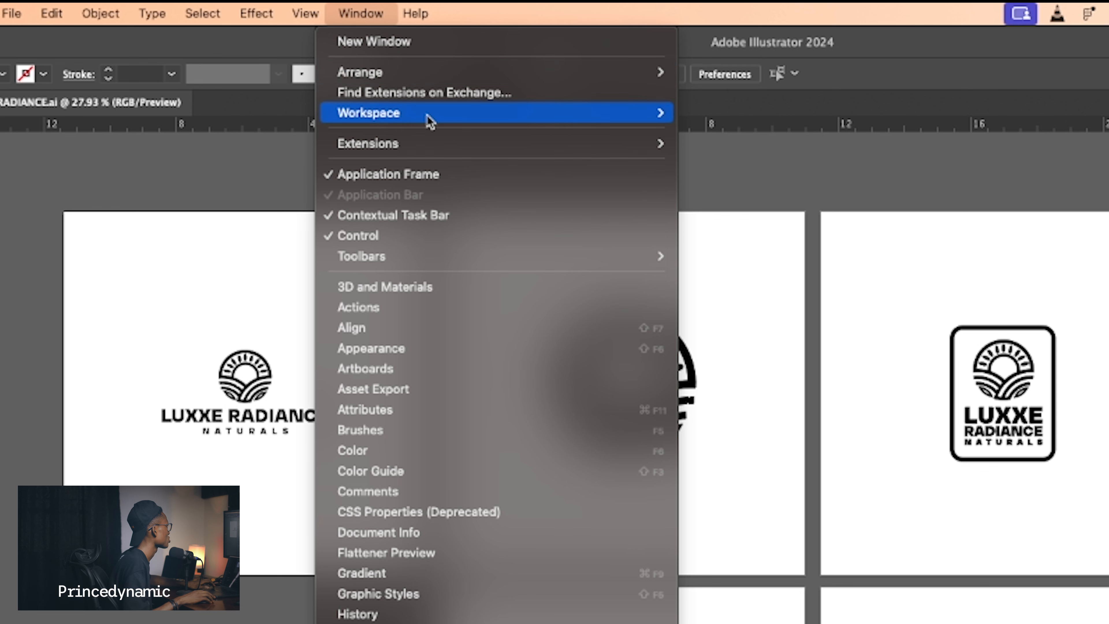
pyautogui.moveTo(432, 117)
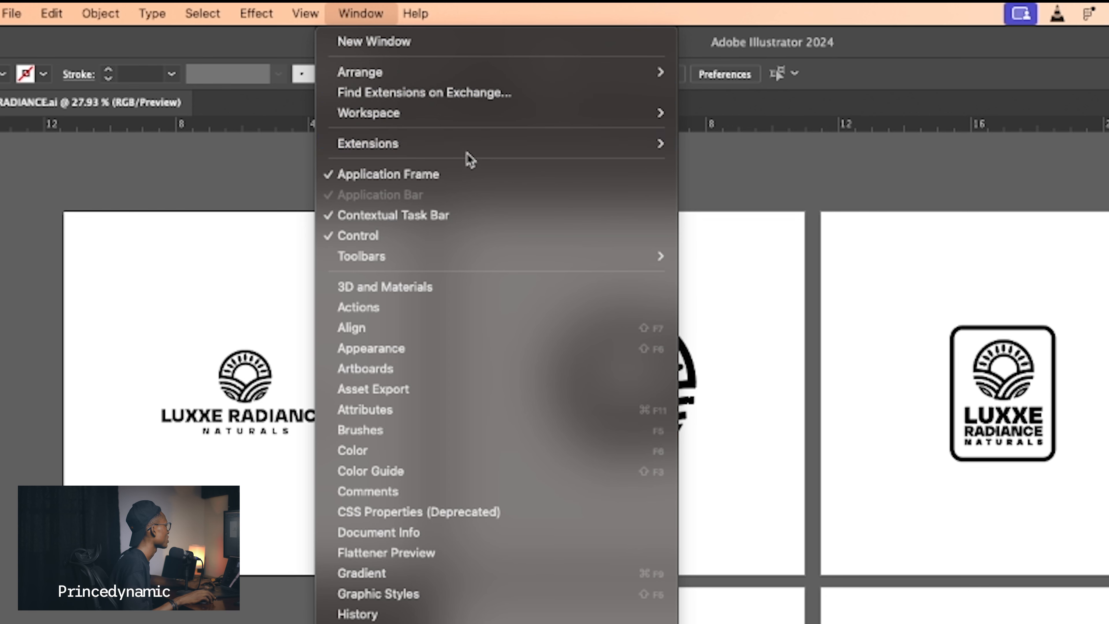
pyautogui.moveTo(567, 139)
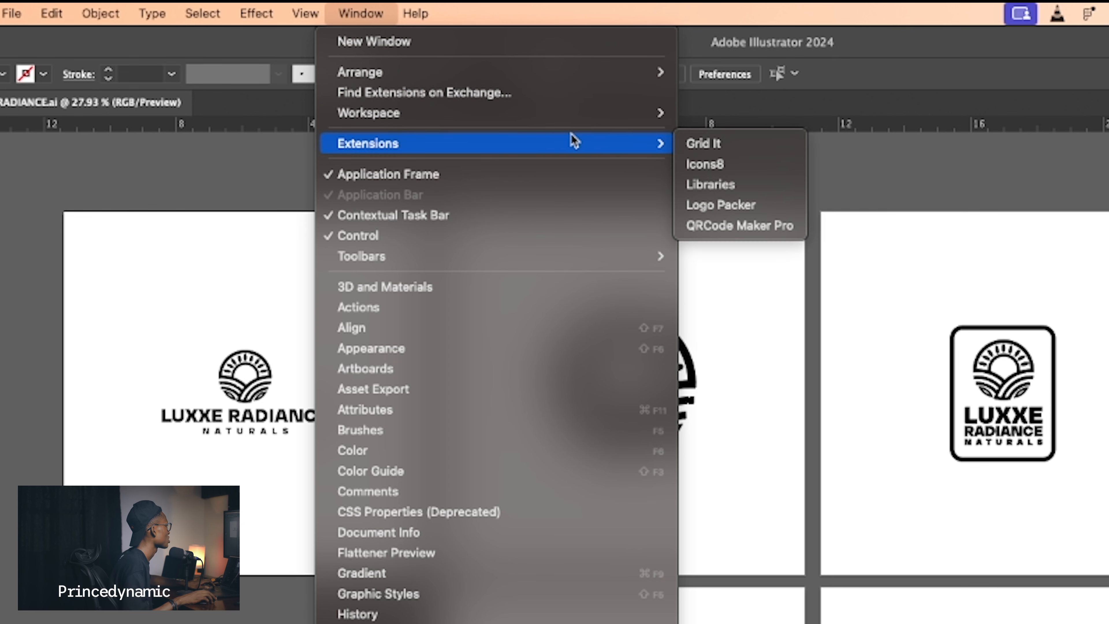
pyautogui.click(719, 206)
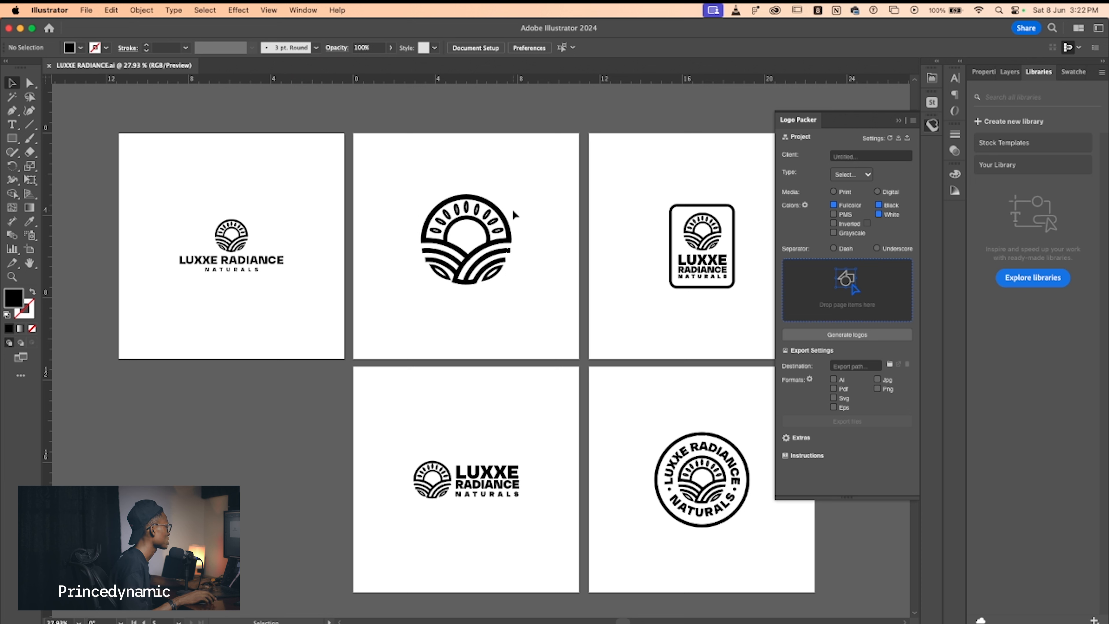
# - Select the horizontal Luxxe Radiance logo and enter Luxxe-Primarylogo-1 as the client in Logo Packer
pyautogui.moveTo(400, 427)
pyautogui.mouseDown()
pyautogui.moveTo(567, 537)
pyautogui.moveTo(399, 413)
pyautogui.moveTo(546, 552)
pyautogui.mouseUp()
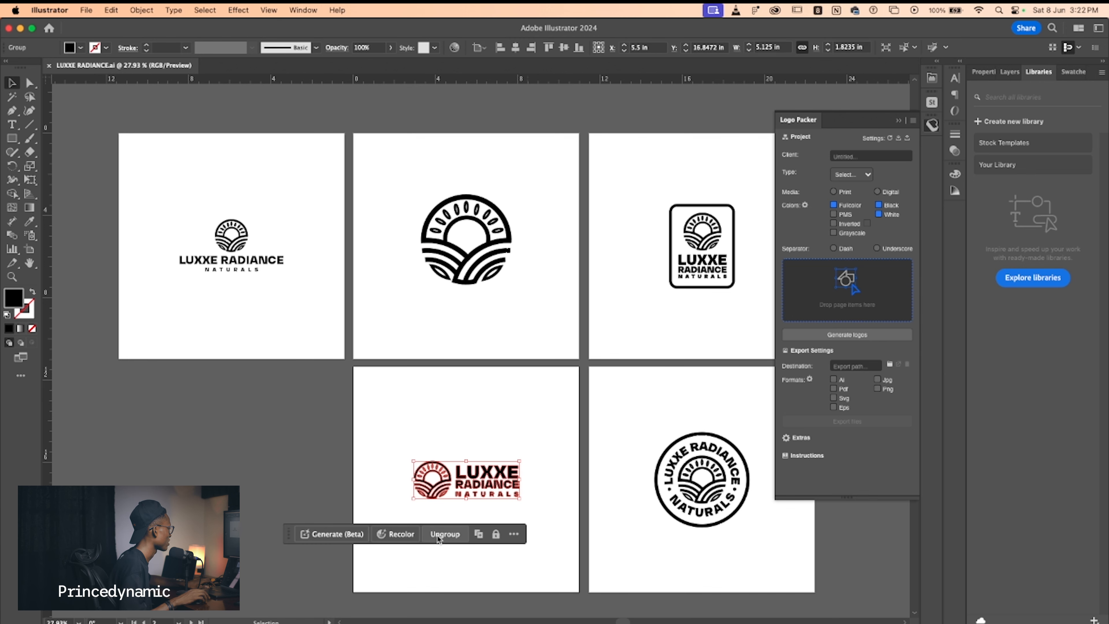
pyautogui.click(855, 159)
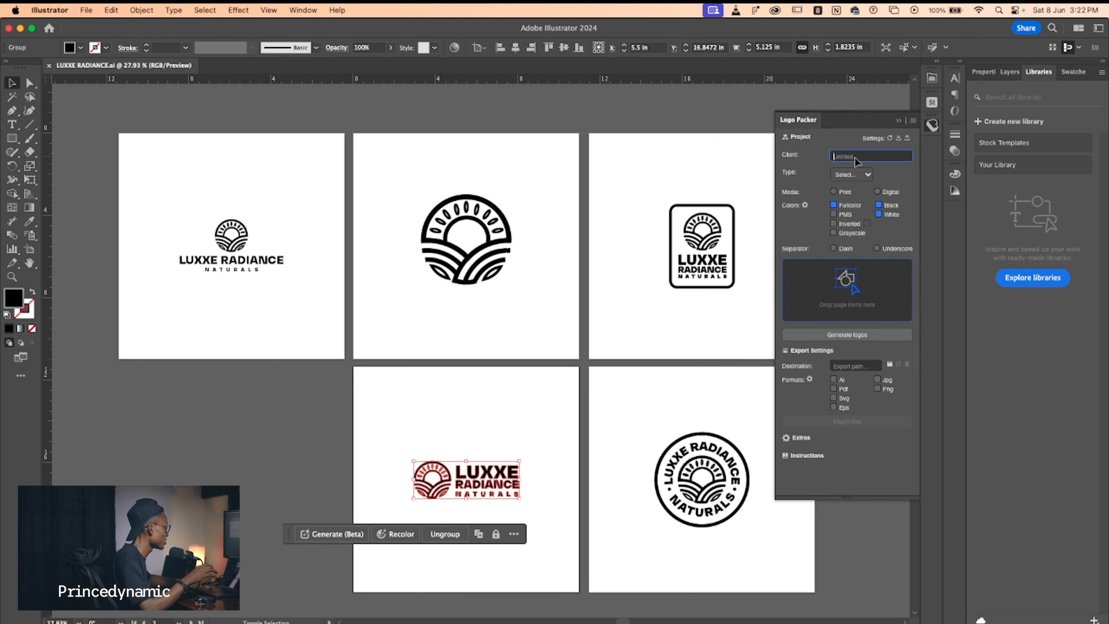
pyautogui.write('Luxxe')
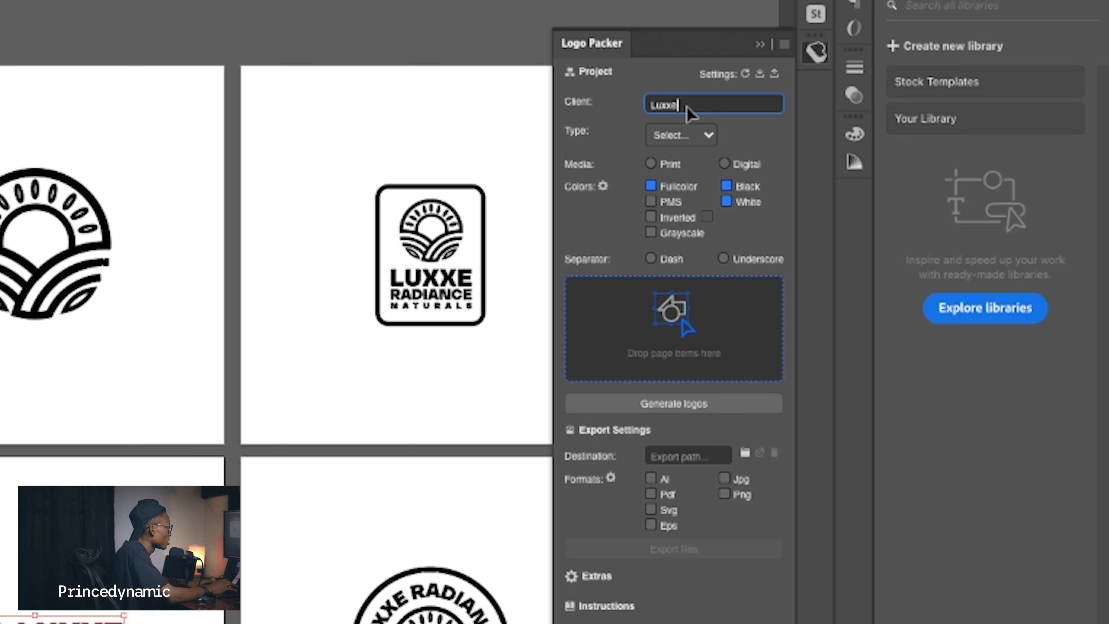
pyautogui.write('-')
pyautogui.write('Prinary')
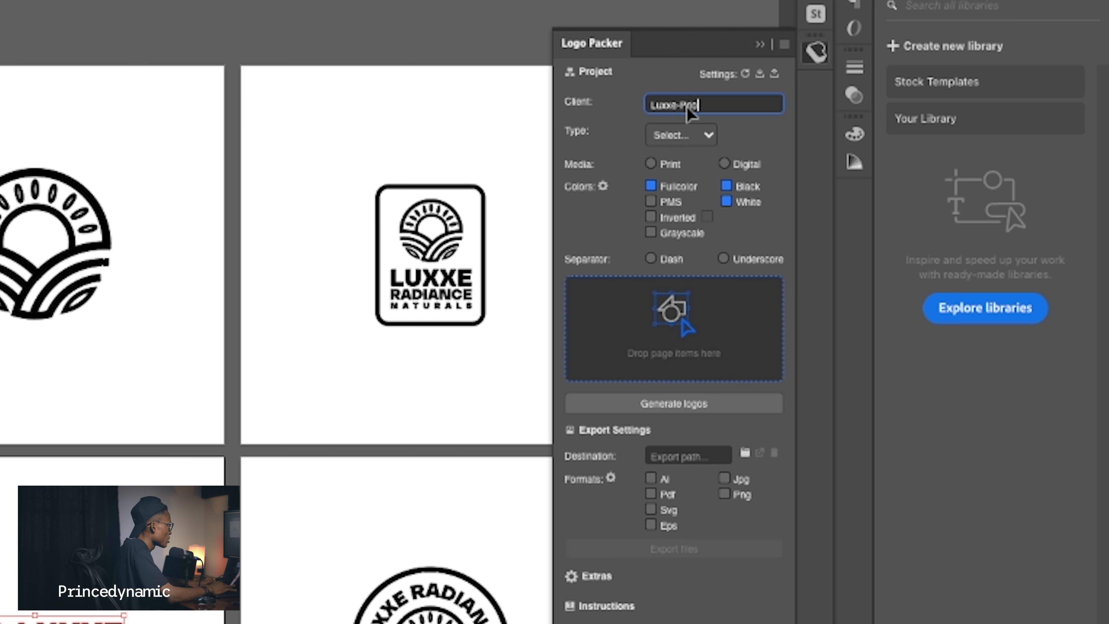
pyautogui.press('BackSpace')
pyautogui.press('BackSpace')
pyautogui.press('BackSpace')
pyautogui.press('BackSpace')
pyautogui.write('imary')
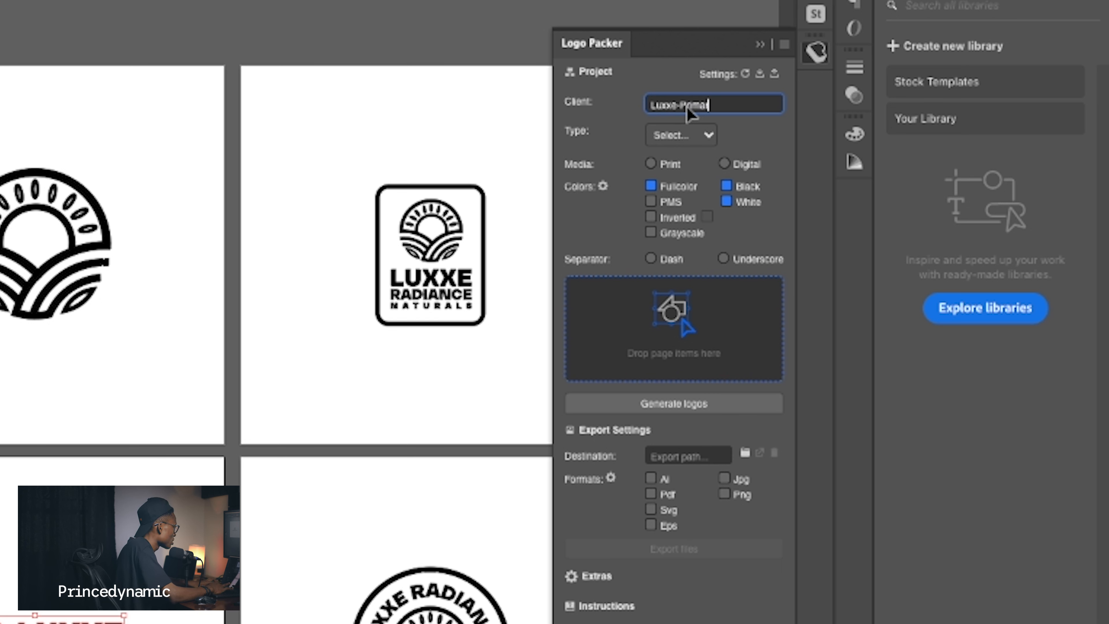
pyautogui.write(' logo-1')
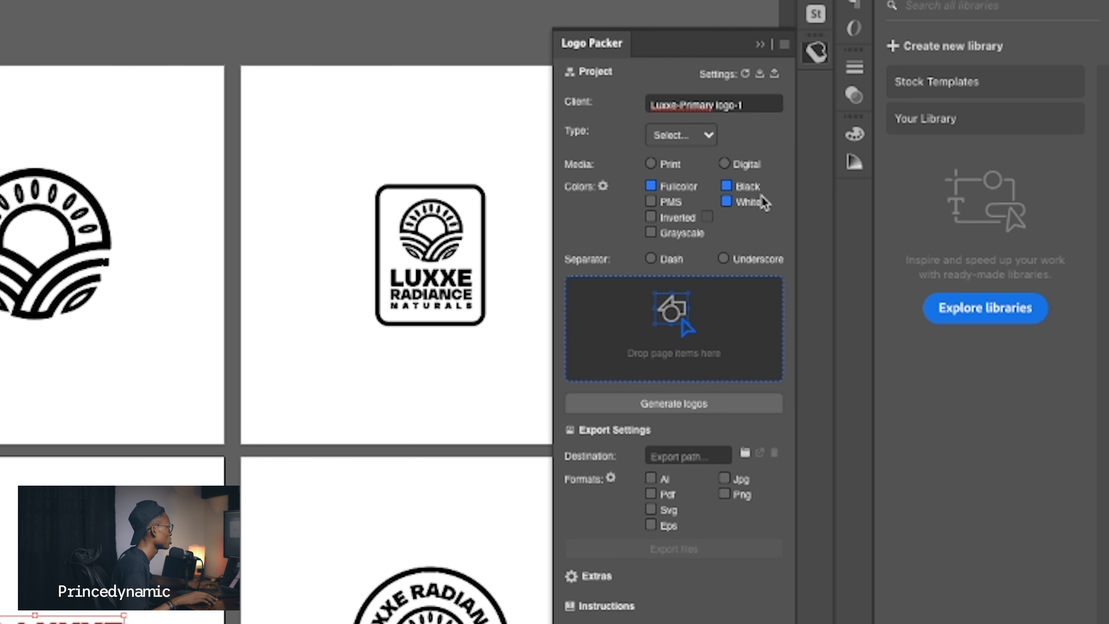
# - Set the logo package type to Logo and media to Digital, add the Grayscale color version, and use Dash as separator
pyautogui.click(701, 137)
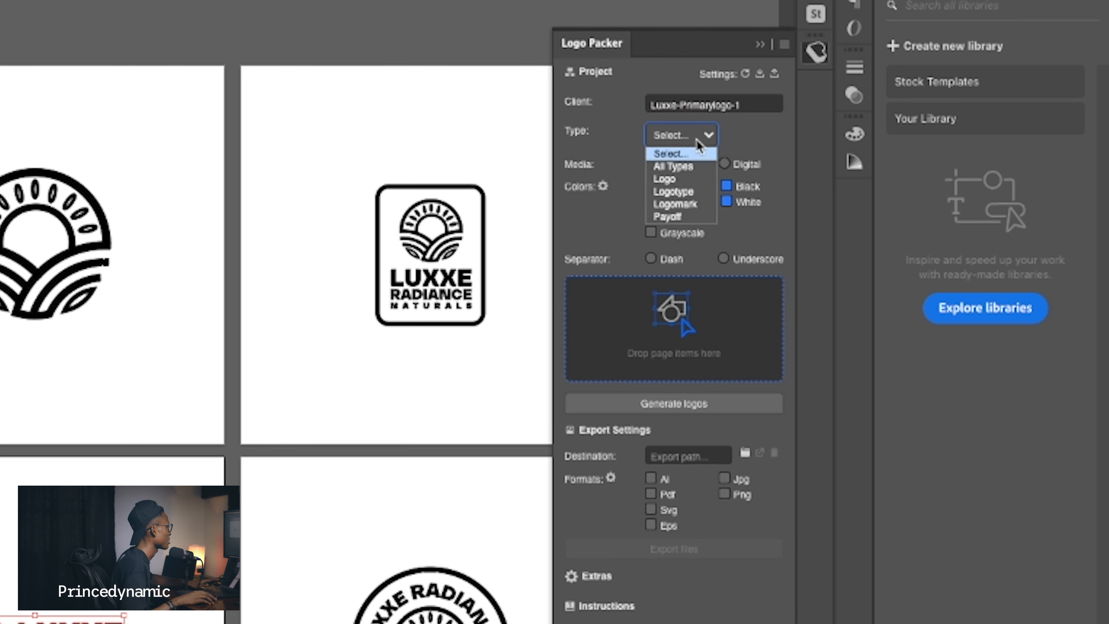
pyautogui.click(664, 178)
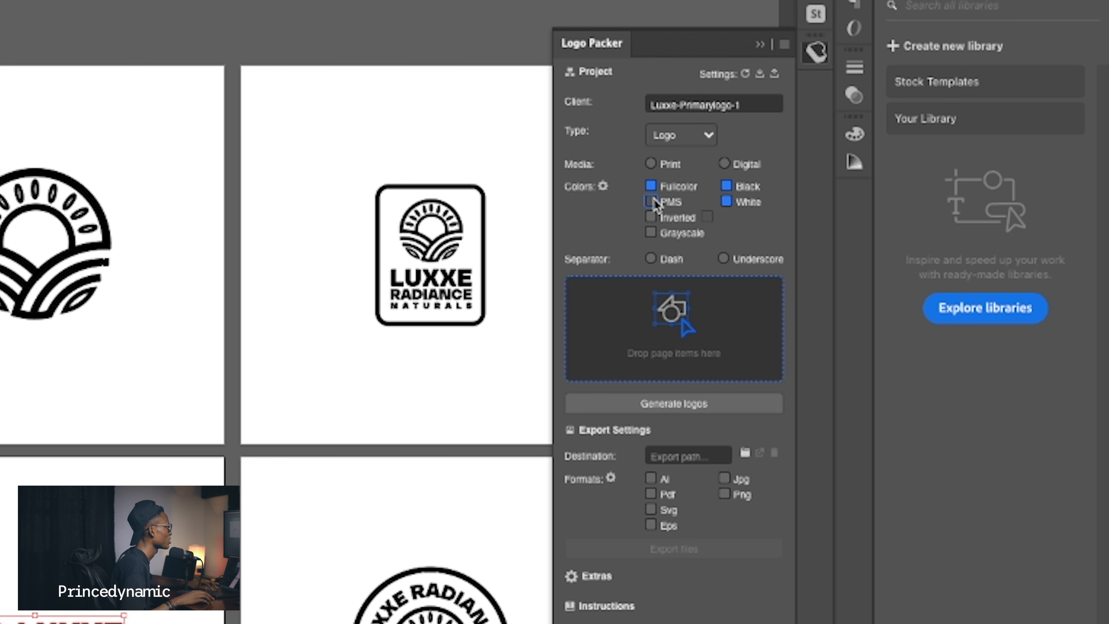
pyautogui.click(723, 165)
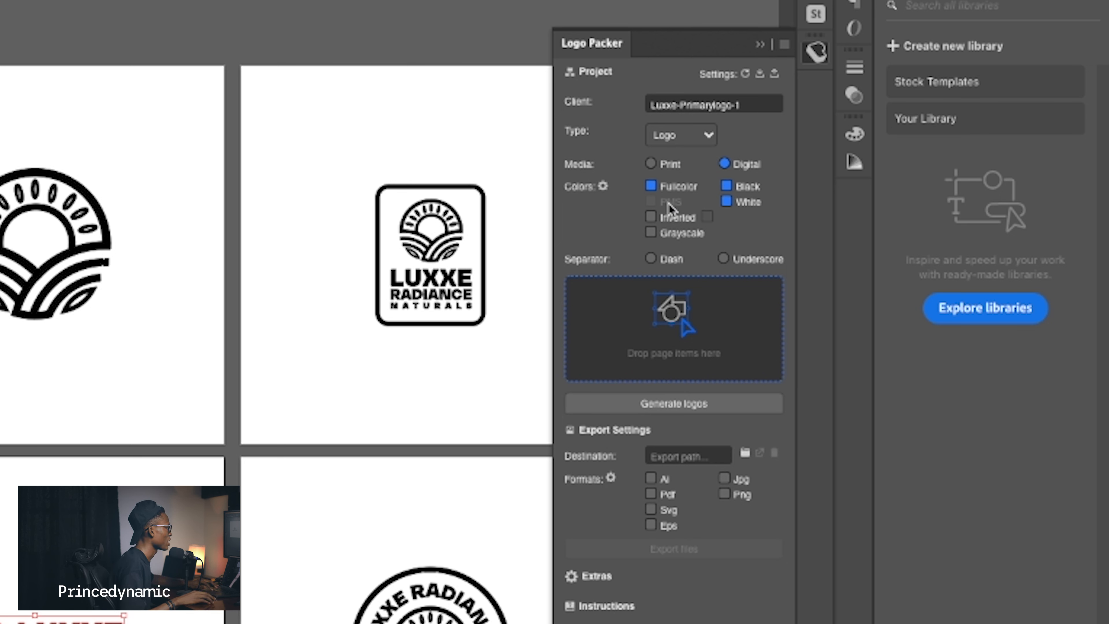
pyautogui.click(651, 233)
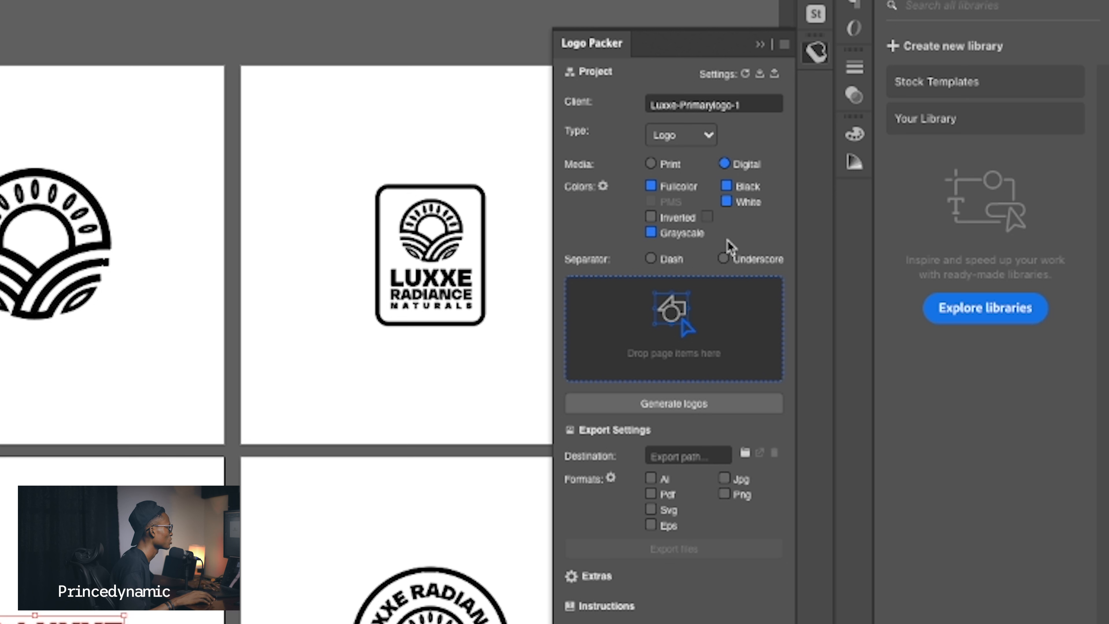
pyautogui.click(652, 259)
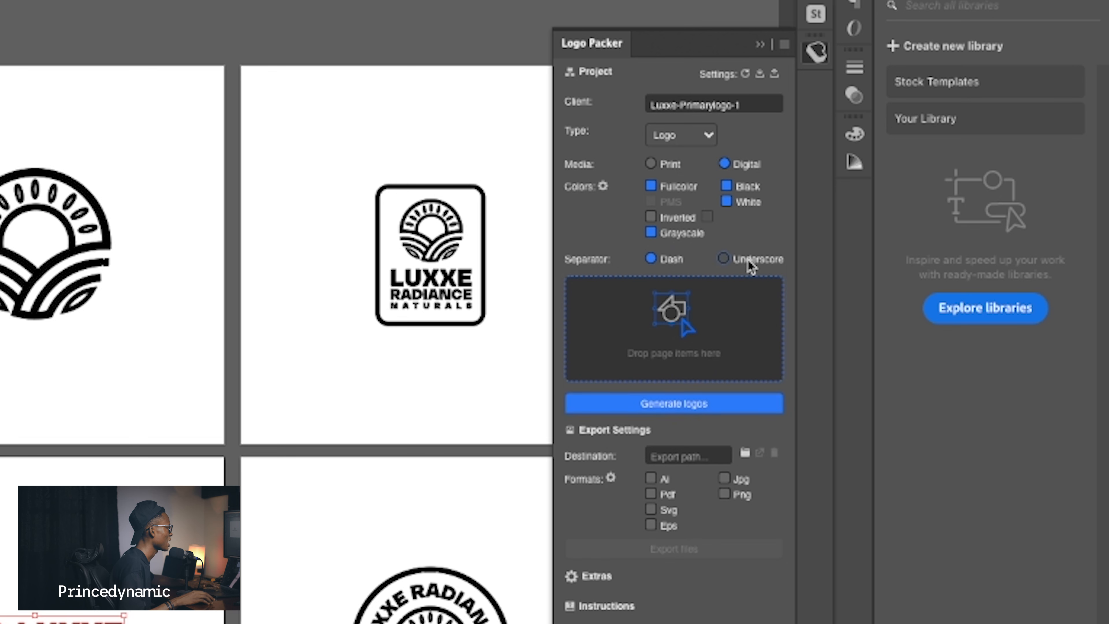
# - Set the Digital folder as the export destination for the logo files
pyautogui.click(665, 454)
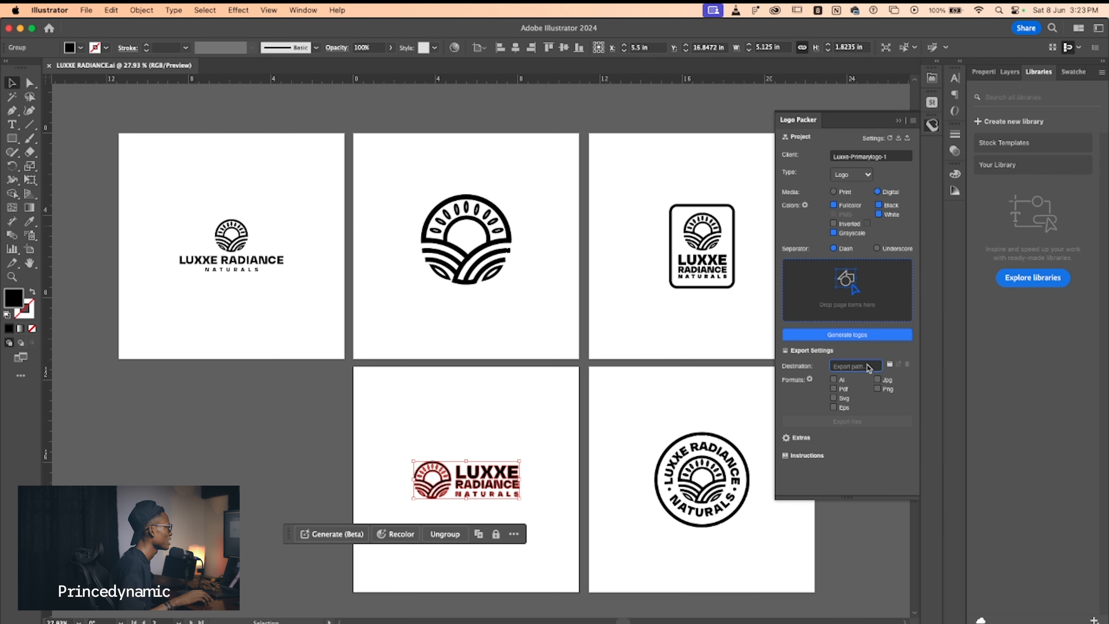
pyautogui.click(889, 365)
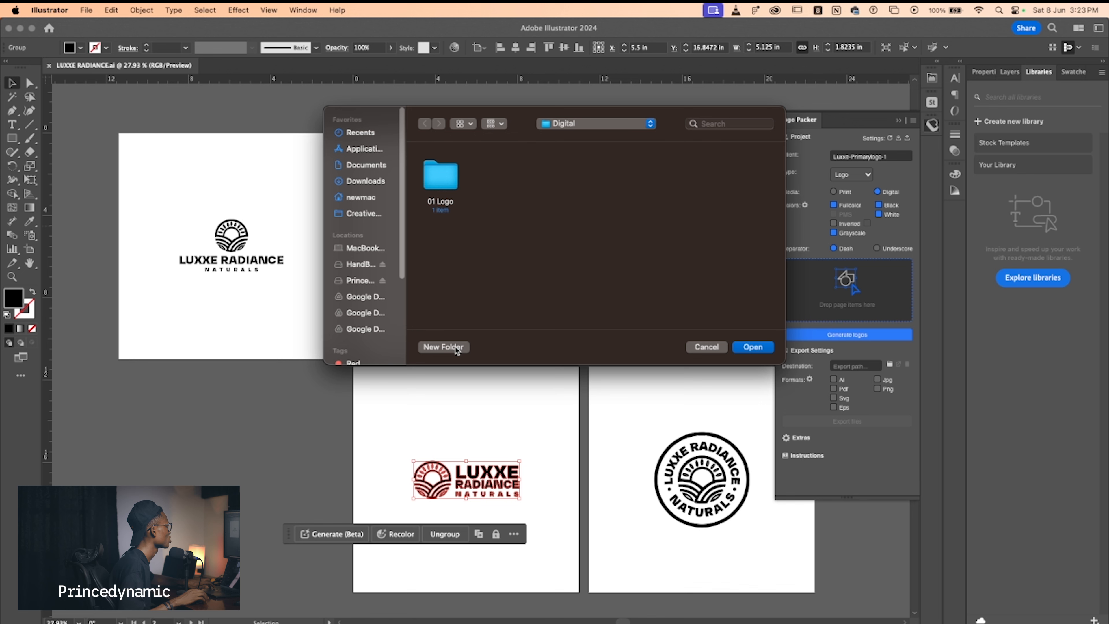
pyautogui.click(754, 348)
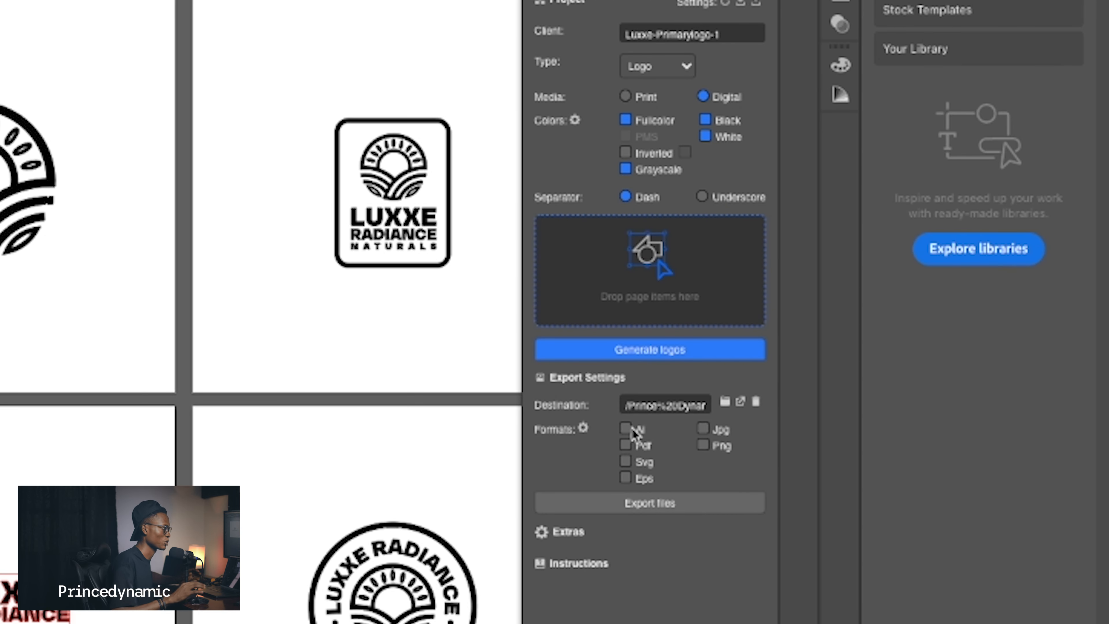
# - Enable the Ai, Pdf, Svg, Eps, Jpg and Png export formats
pyautogui.click(625, 429)
pyautogui.click(626, 430)
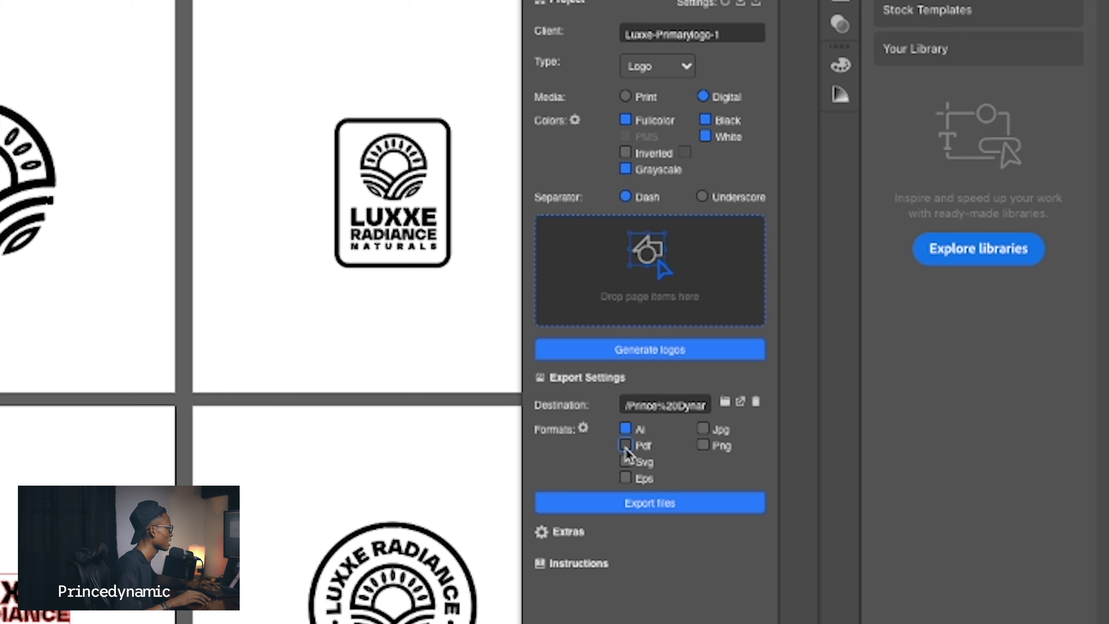
pyautogui.click(626, 445)
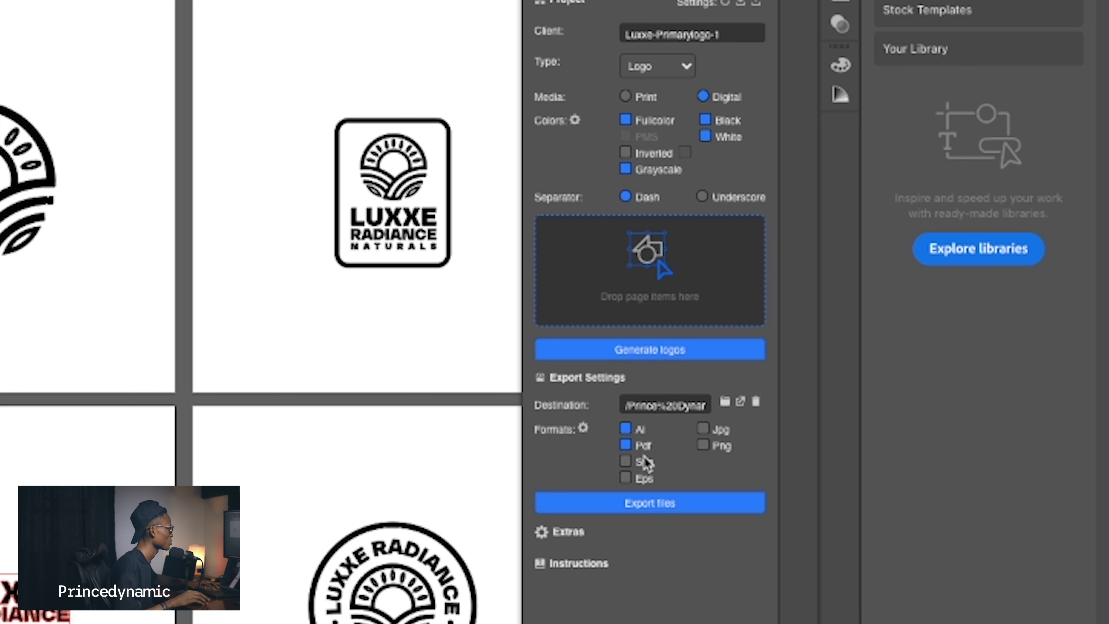
pyautogui.click(630, 464)
pyautogui.click(629, 479)
pyautogui.click(704, 429)
pyautogui.click(704, 445)
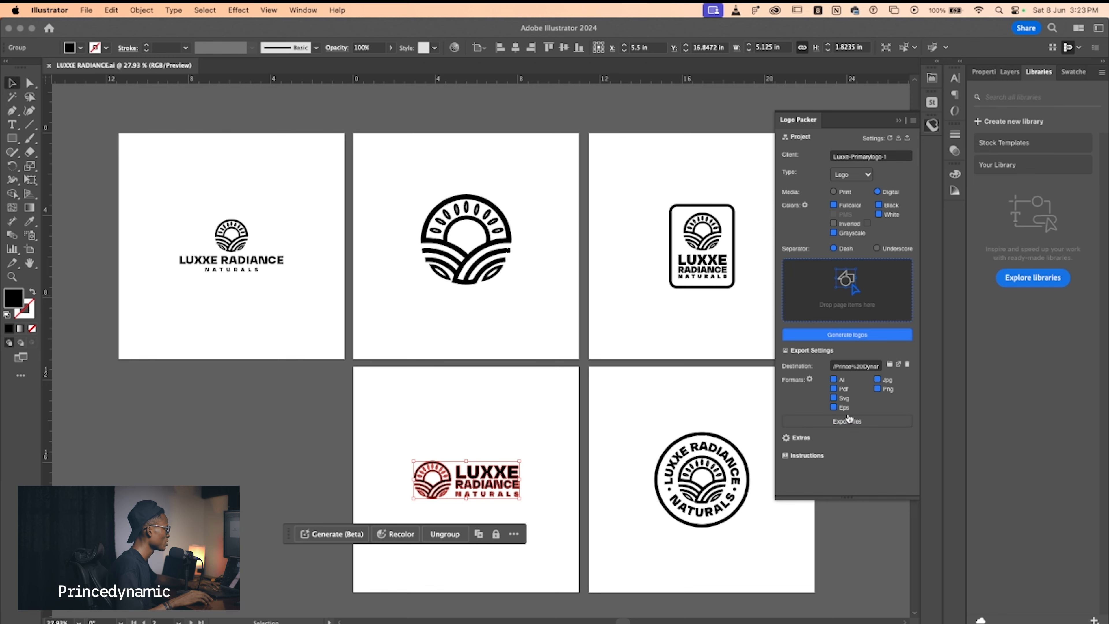
# - Drop the horizontal logo into Logo Packer's page-item area to generate its color versions in a new document
pyautogui.moveTo(444, 485); pyautogui.dragTo(853, 298)
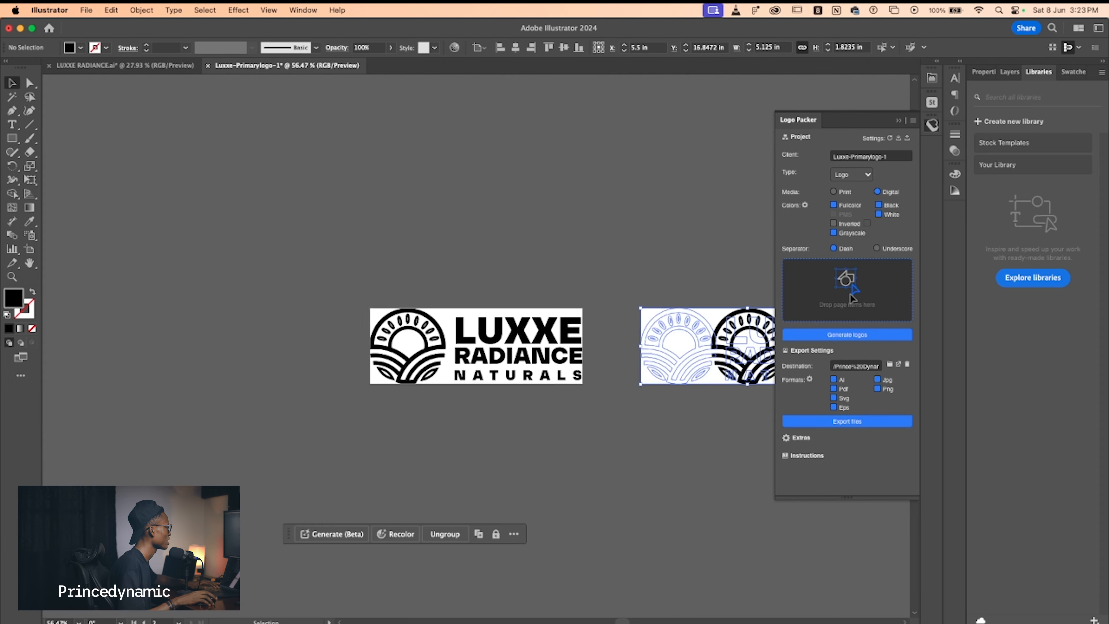
# - Examine the generated full-color, grayscale, black and white versions of the horizontal logo in the new document
pyautogui.click(627, 409)
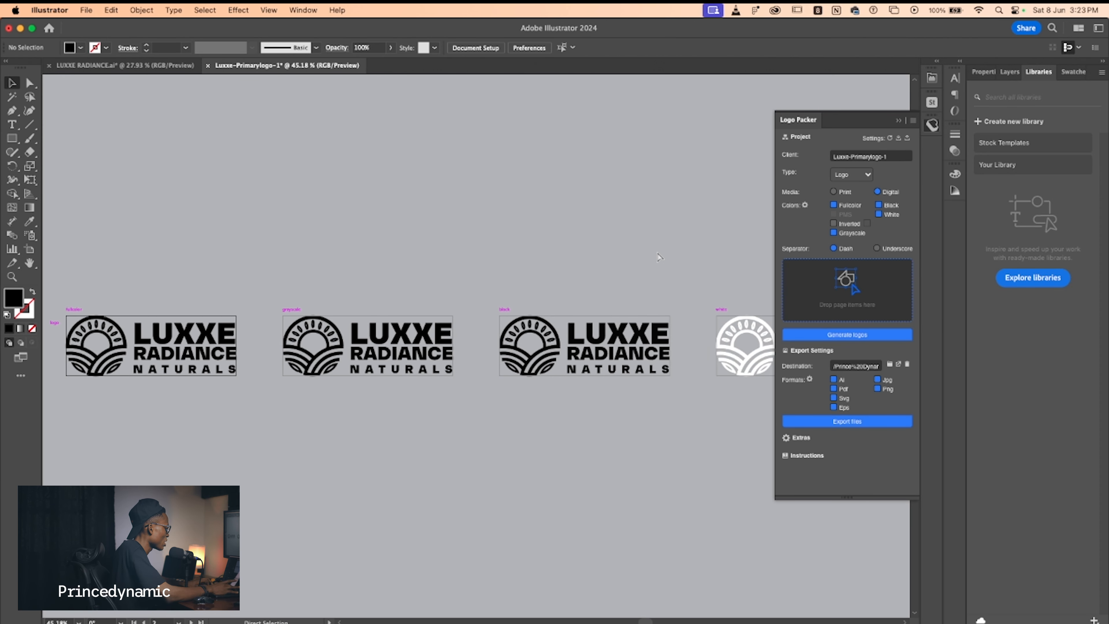
pyautogui.press('super+minus')
pyautogui.moveTo(706, 241); pyautogui.dragTo(662, 185)
pyautogui.moveTo(463, 198); pyautogui.dragTo(509, 232)
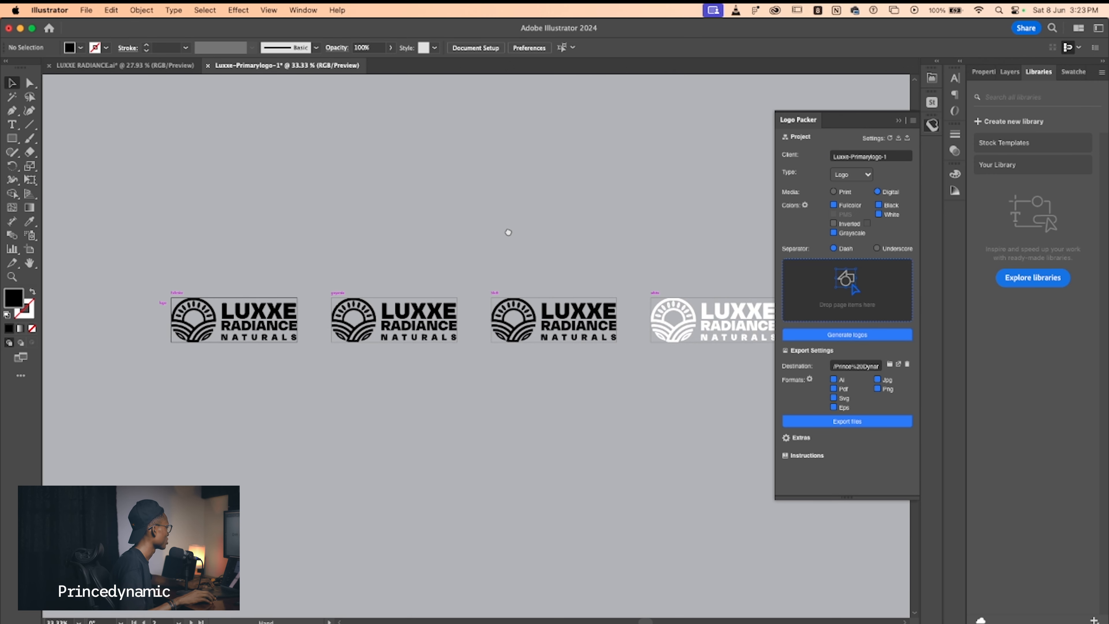
pyautogui.press('z')
pyautogui.moveTo(149, 271); pyautogui.dragTo(191, 281)
pyautogui.moveTo(395, 292); pyautogui.dragTo(396, 241)
pyautogui.moveTo(582, 356); pyautogui.dragTo(542, 350)
pyautogui.moveTo(699, 334); pyautogui.dragTo(479, 313)
pyautogui.moveTo(633, 327); pyautogui.dragTo(439, 337)
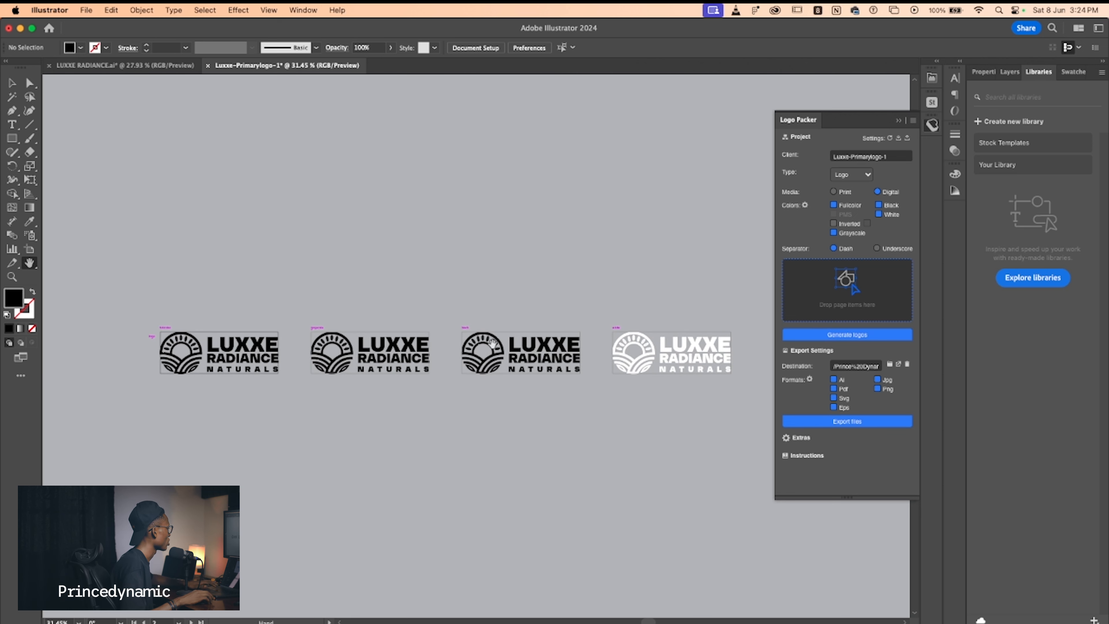
pyautogui.moveTo(597, 343); pyautogui.dragTo(578, 329)
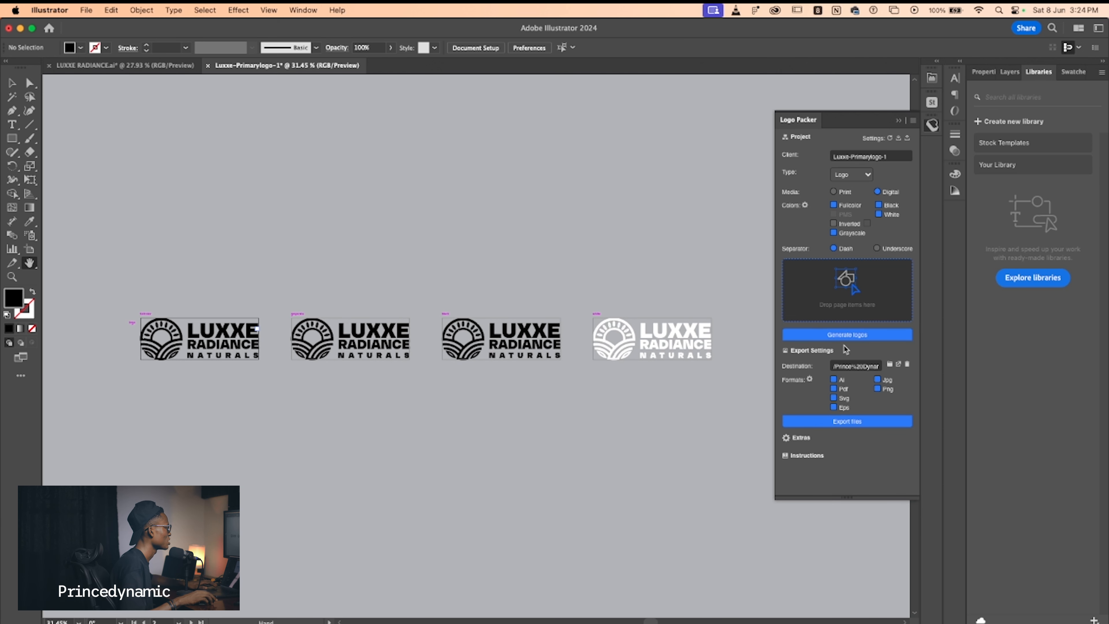
# - Export all generated horizontal logo files with Logo Packer, collapse its panel and deselect the artwork
pyautogui.click(840, 422)
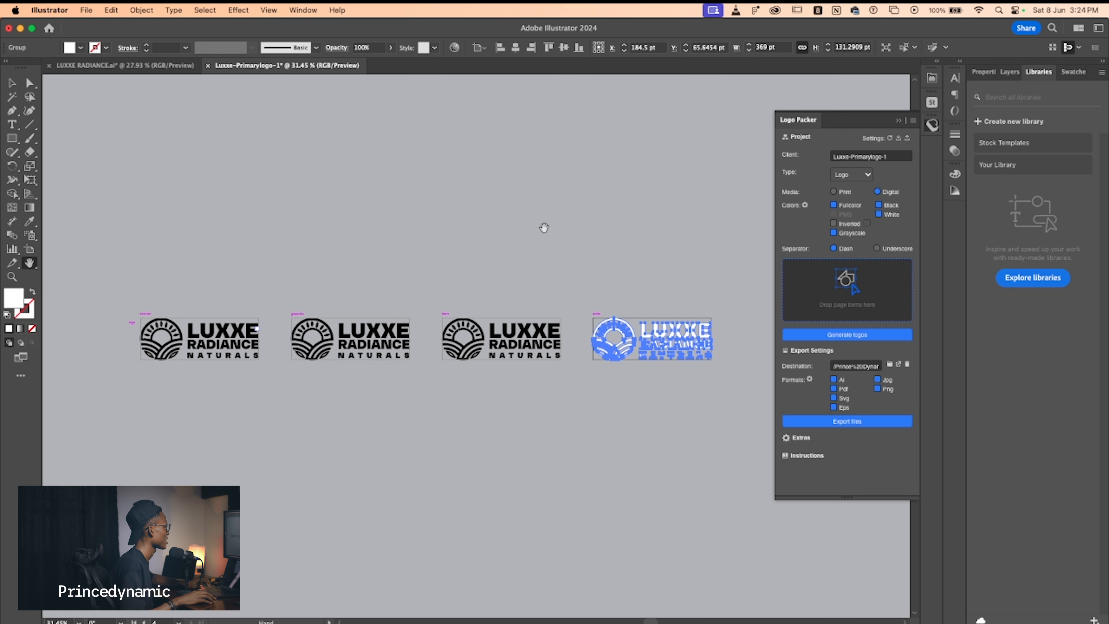
pyautogui.click(898, 120)
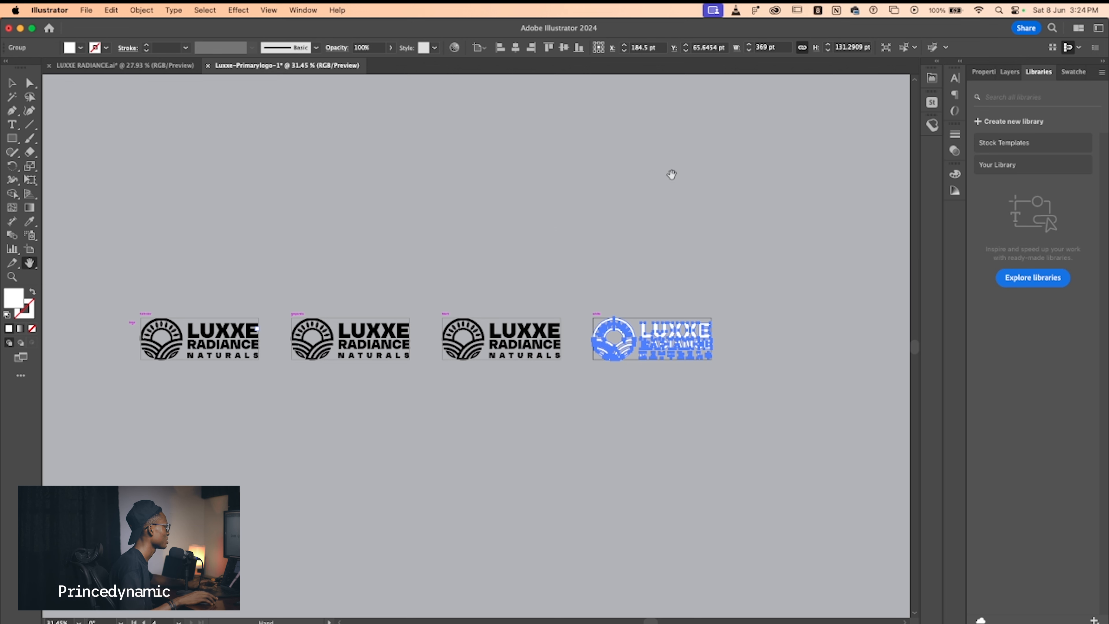
pyautogui.press('v')
pyautogui.click(533, 276)
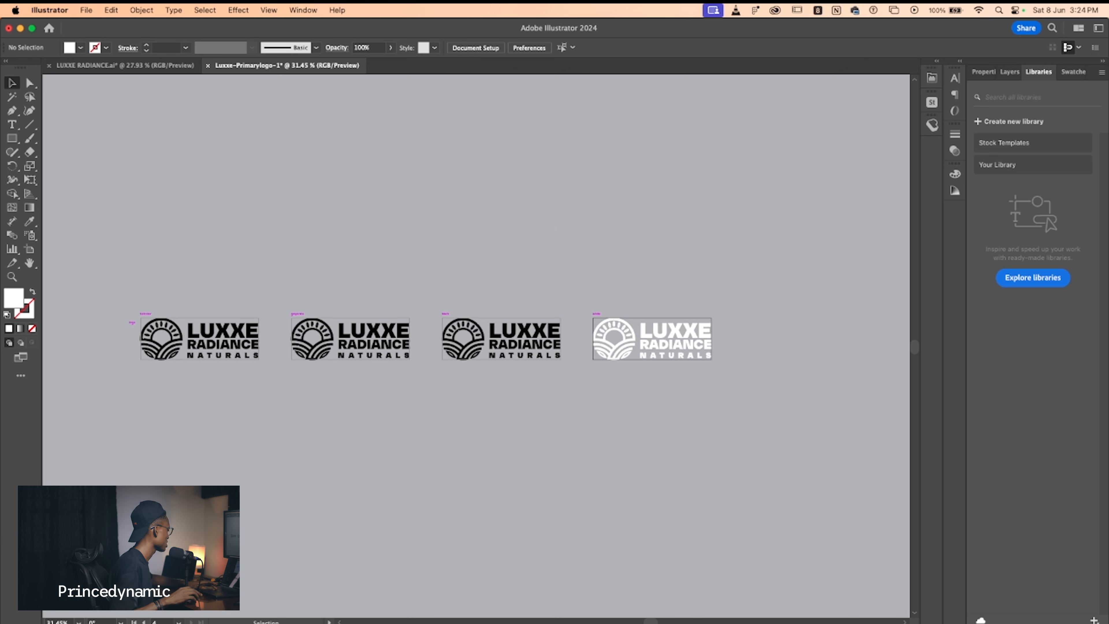
# - Switch to Finder, enlarge the SVG folder window and sort its files by Name
pyautogui.press('super+Tab')
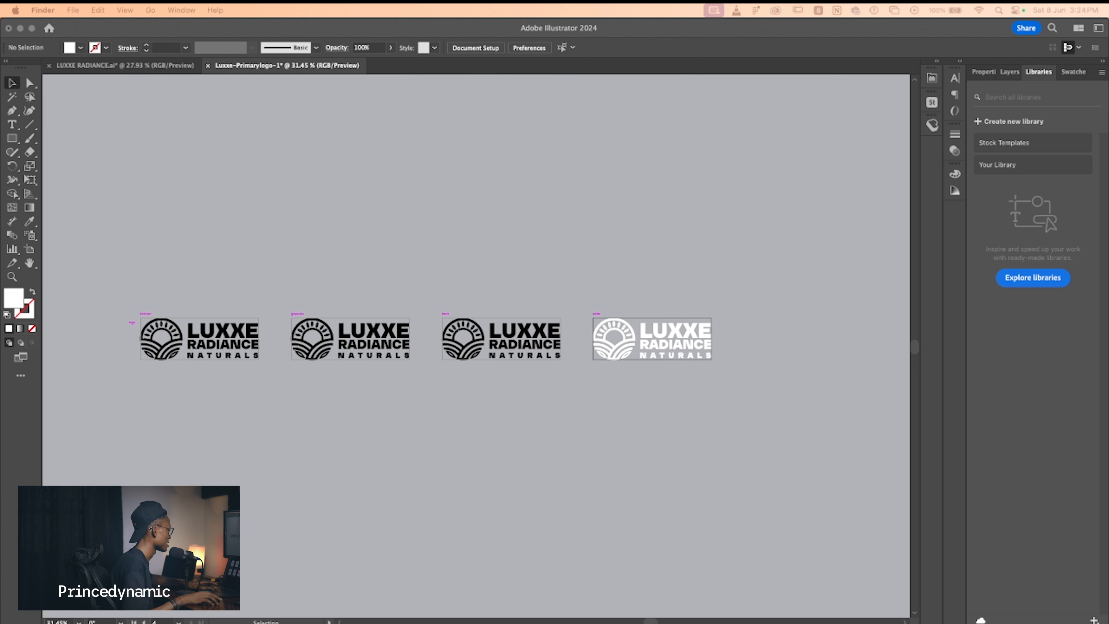
pyautogui.moveTo(673, 530); pyautogui.dragTo(546, 223)
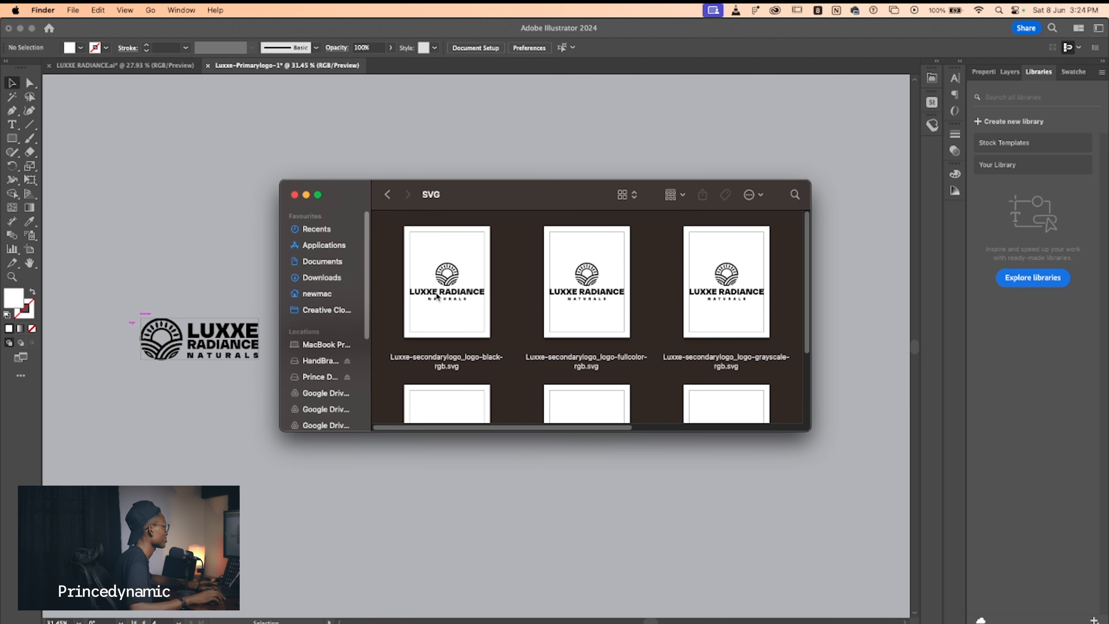
pyautogui.moveTo(526, 433); pyautogui.dragTo(529, 564)
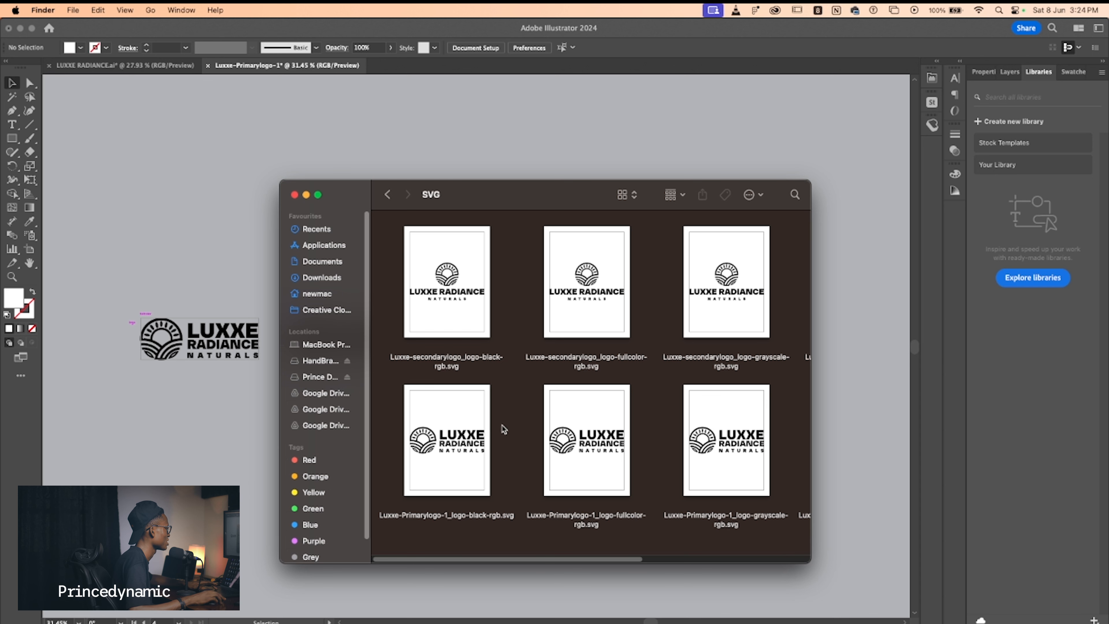
pyautogui.rightClick(539, 405)
pyautogui.moveTo(622, 472)
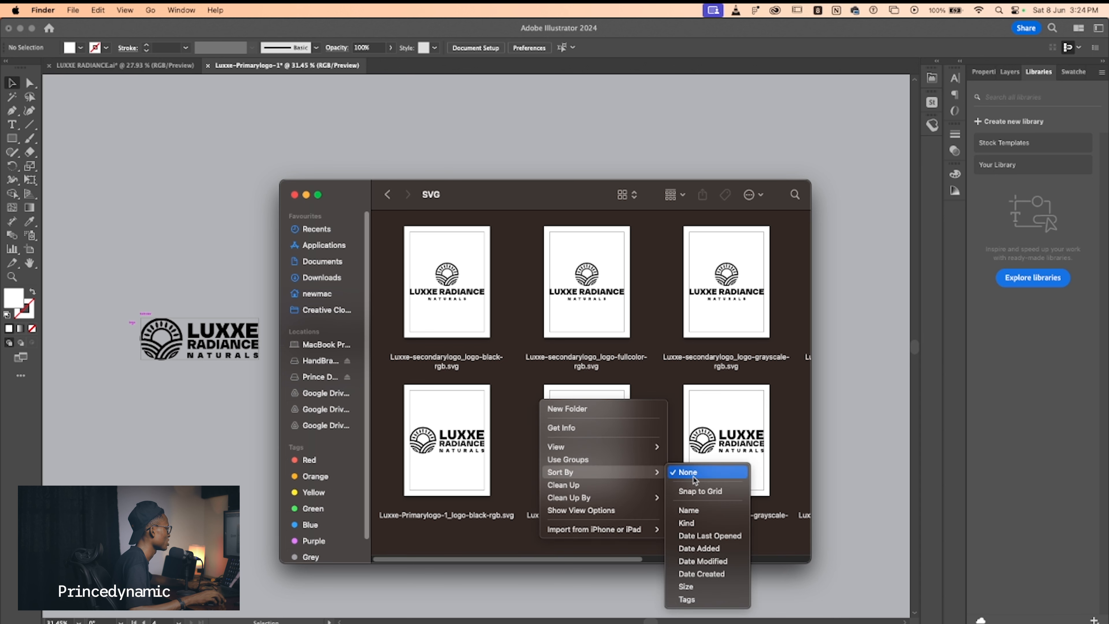
pyautogui.click(698, 511)
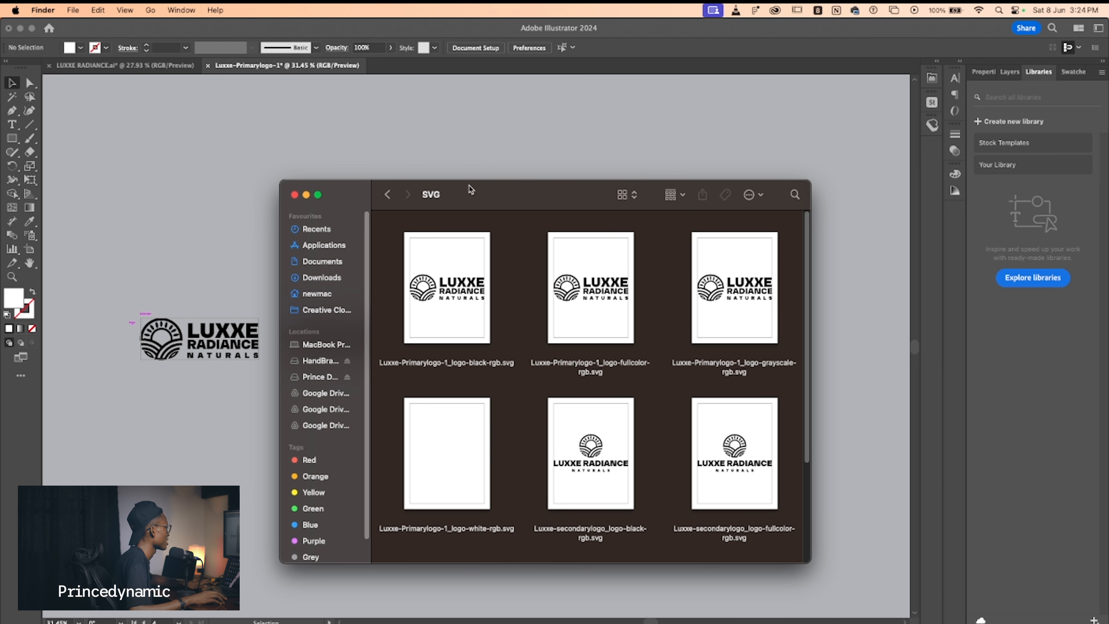
# - Review the exported SVG logo files, and check the contents of the AI, EPS, JPG and SVG folders inside Digital
pyautogui.moveTo(471, 199); pyautogui.dragTo(431, 134)
pyautogui.scroll(-2, 463, 376)
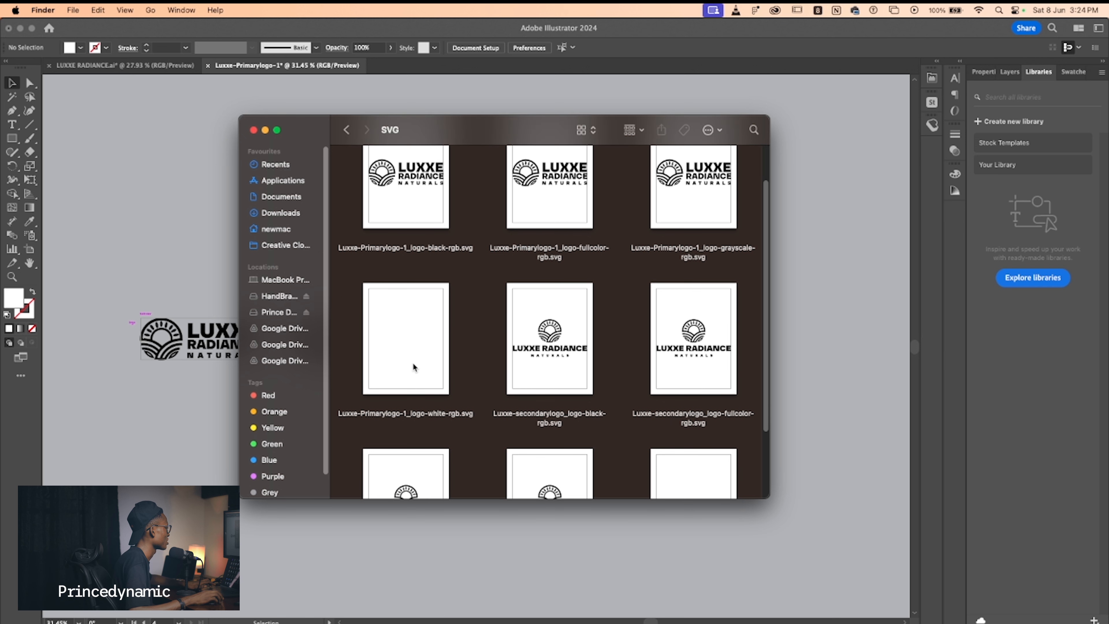
pyautogui.scroll(-2, 595, 353)
pyautogui.scroll(4, 598, 352)
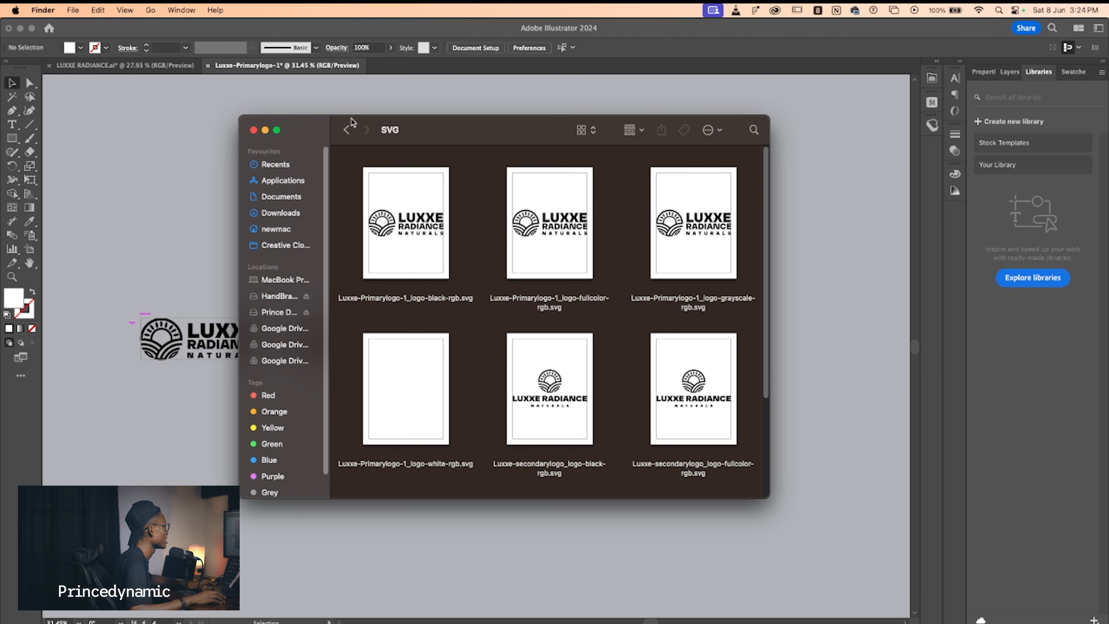
pyautogui.click(347, 131)
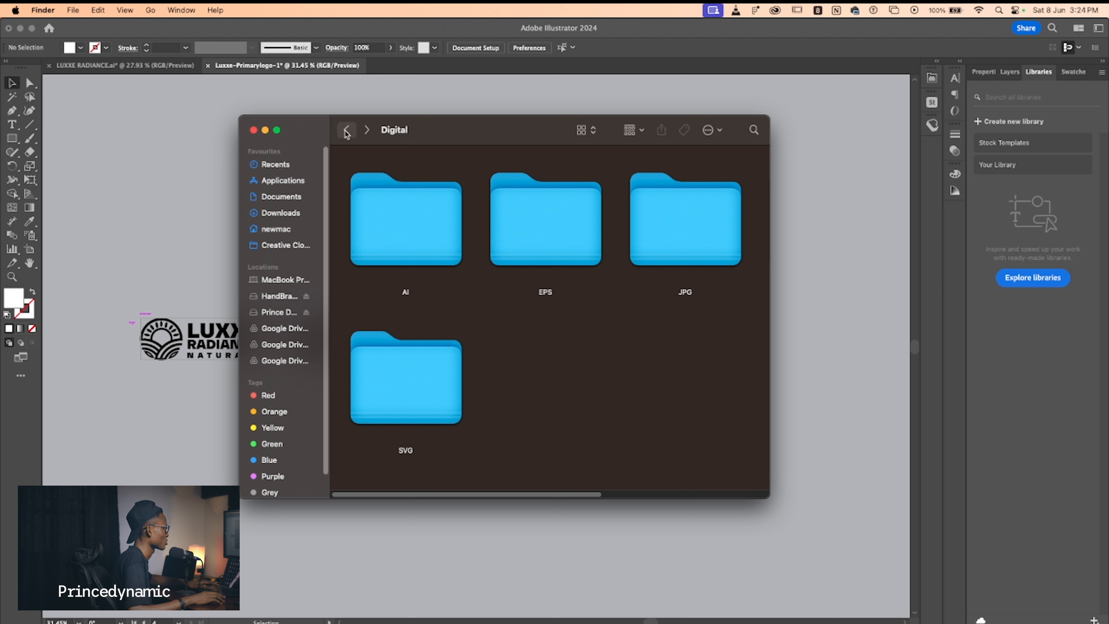
pyautogui.doubleClick(400, 222)
pyautogui.click(347, 130)
pyautogui.doubleClick(540, 223)
pyautogui.click(347, 131)
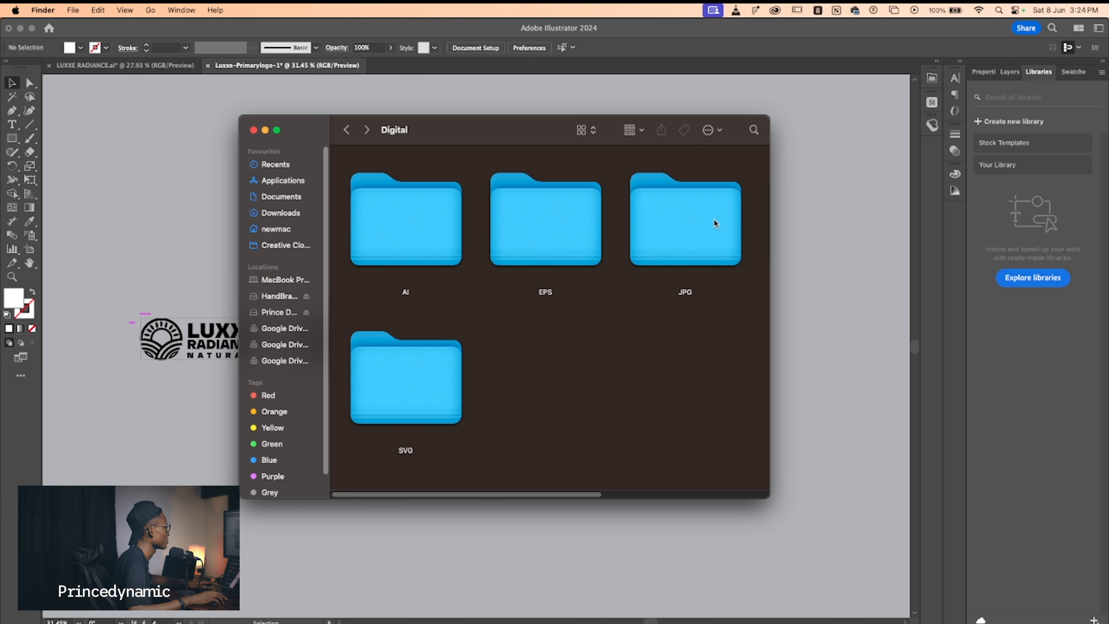
pyautogui.doubleClick(666, 222)
pyautogui.click(346, 131)
pyautogui.doubleClick(413, 352)
pyautogui.click(347, 130)
# - Sort the Digital folder by Name, check the PDF folder's contents and close the Finder window
pyautogui.rightClick(627, 357)
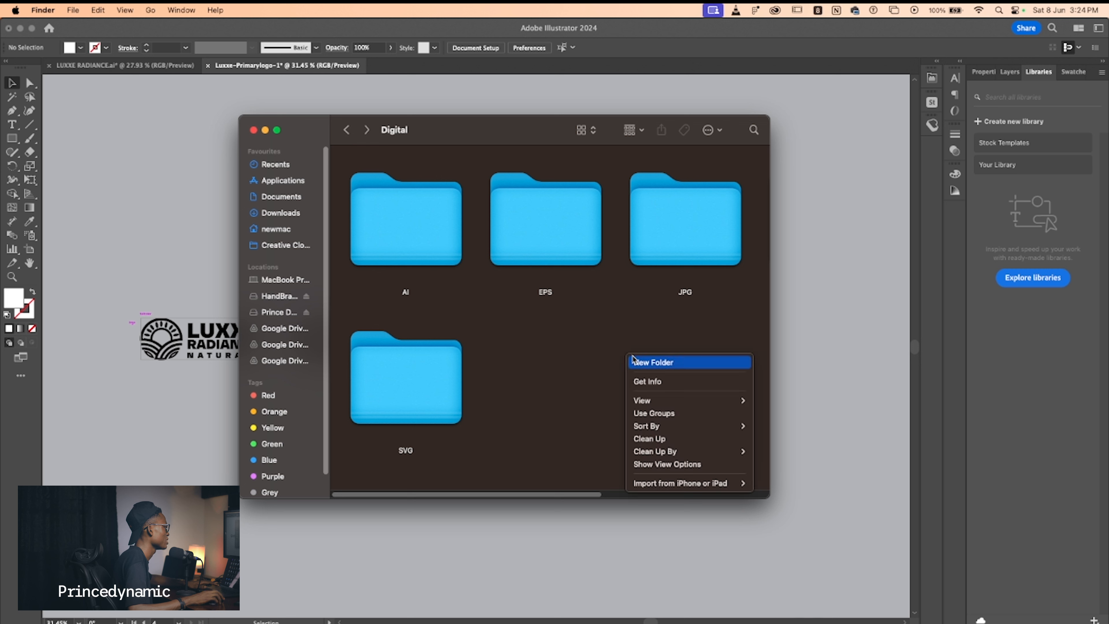
pyautogui.moveTo(701, 431)
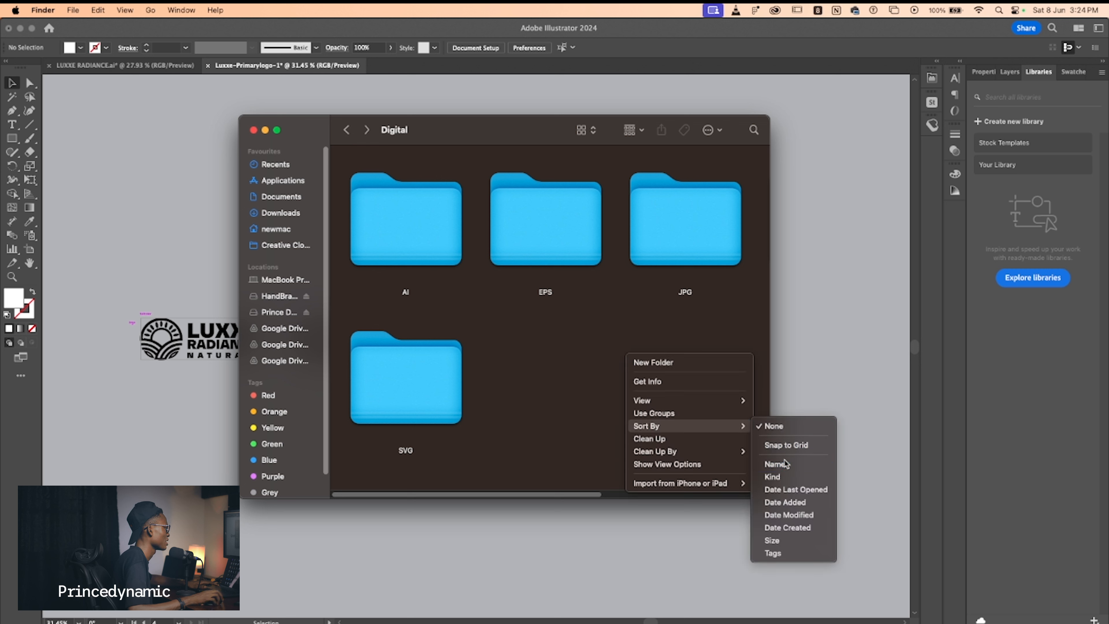
pyautogui.click(785, 463)
pyautogui.doubleClick(418, 397)
pyautogui.click(348, 130)
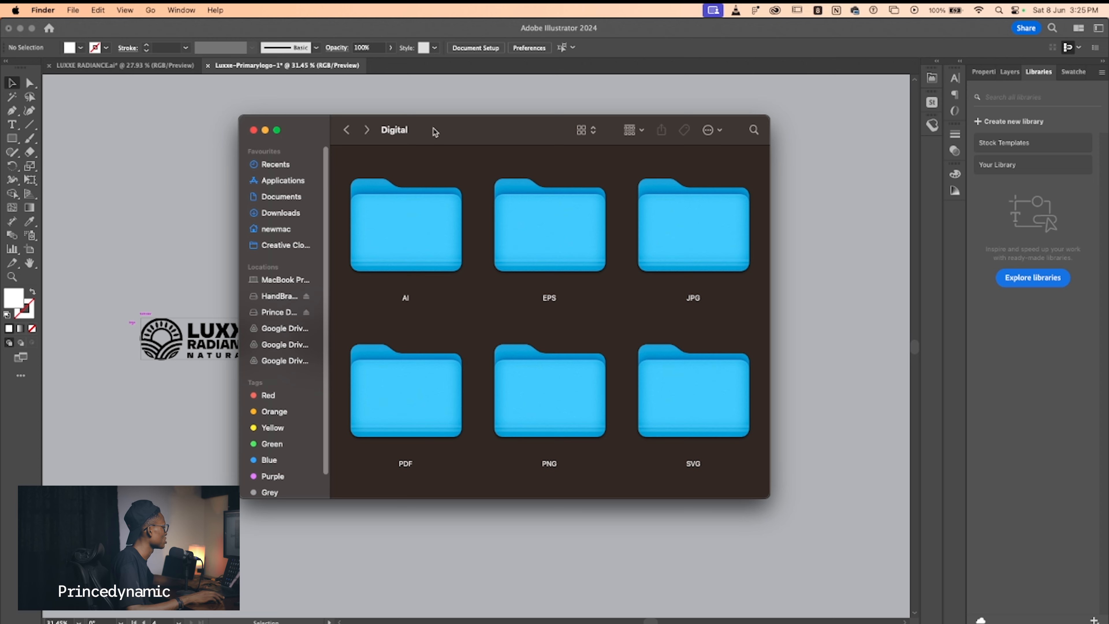
pyautogui.press('super+w')
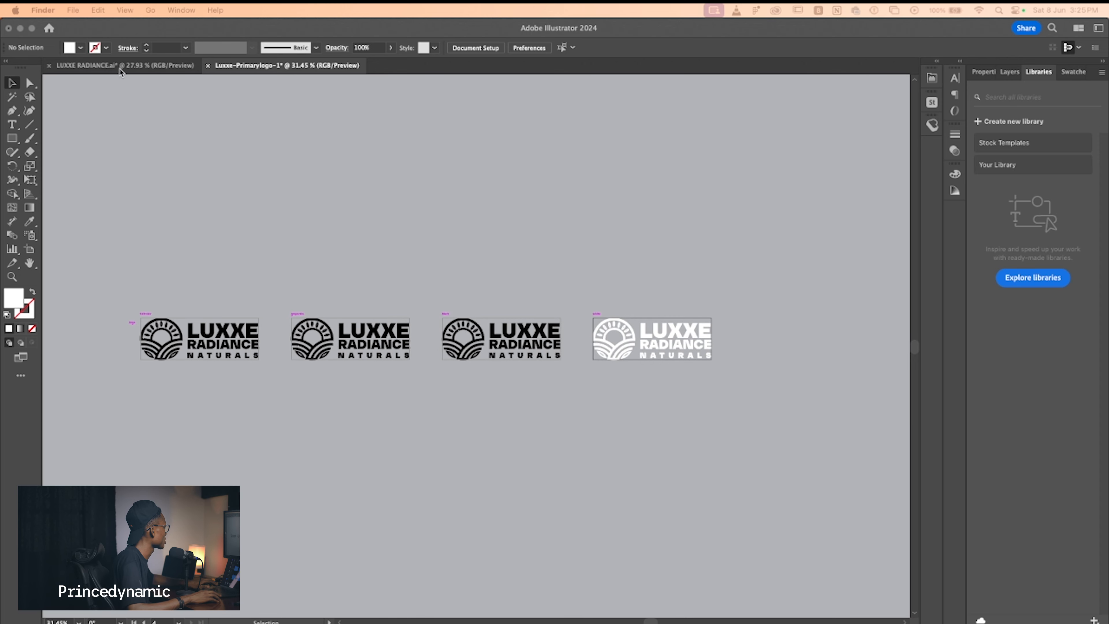
# - Return to the LUXXE RADIANCE.ai document in Illustrator and inspect the stacked and horizontal logos on their artboards
pyautogui.click(121, 69)
pyautogui.click(414, 299)
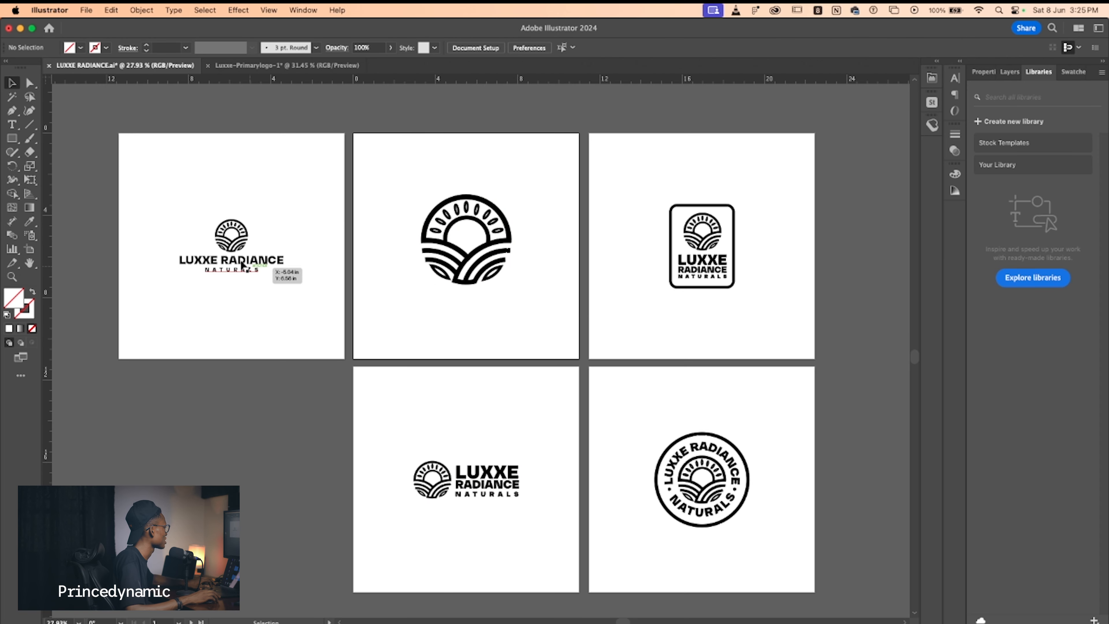
pyautogui.click(244, 262)
pyautogui.click(379, 301)
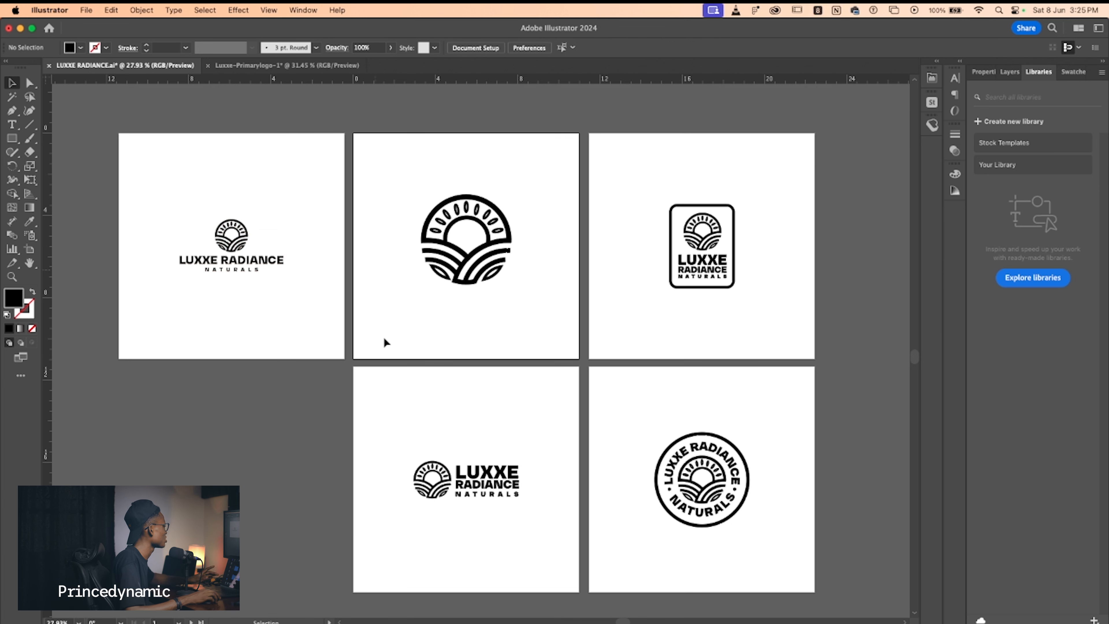
pyautogui.click(485, 474)
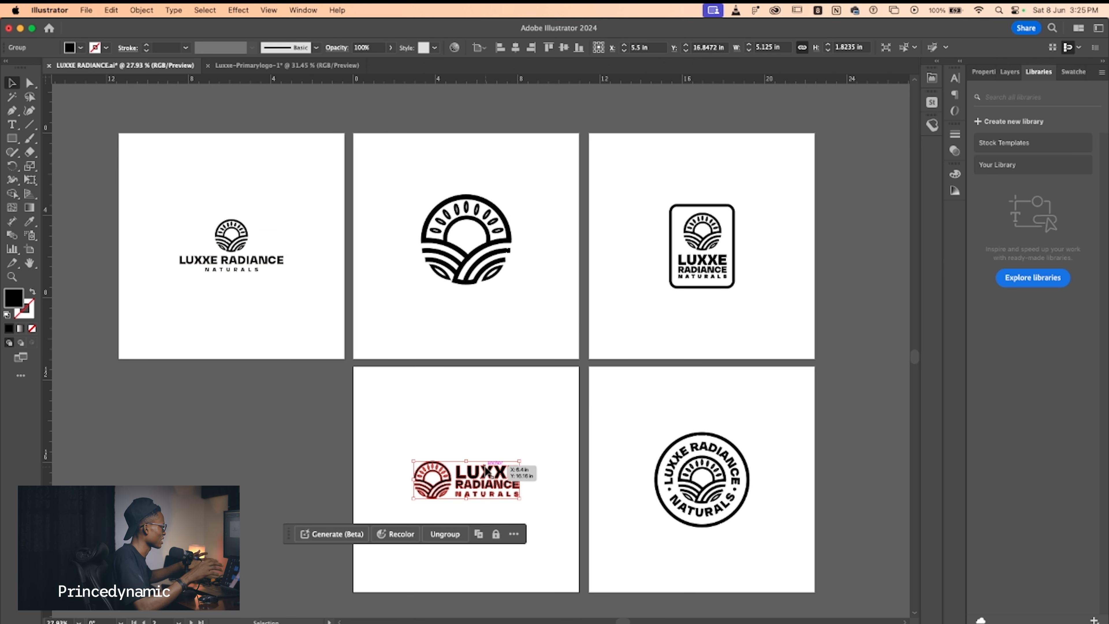
pyautogui.click(512, 427)
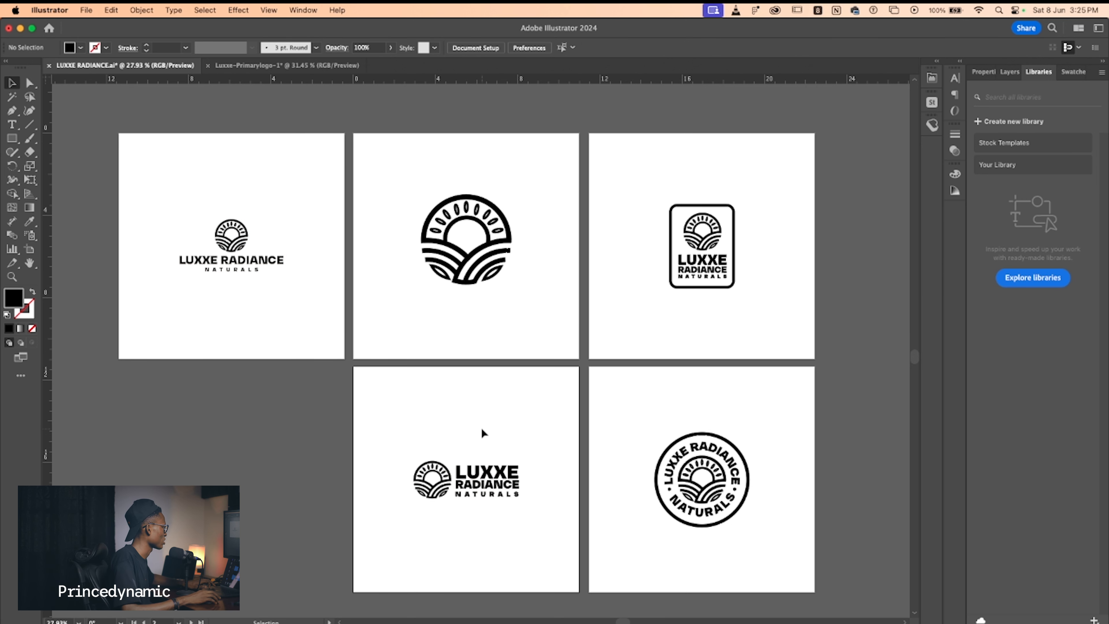
pyautogui.click(207, 270)
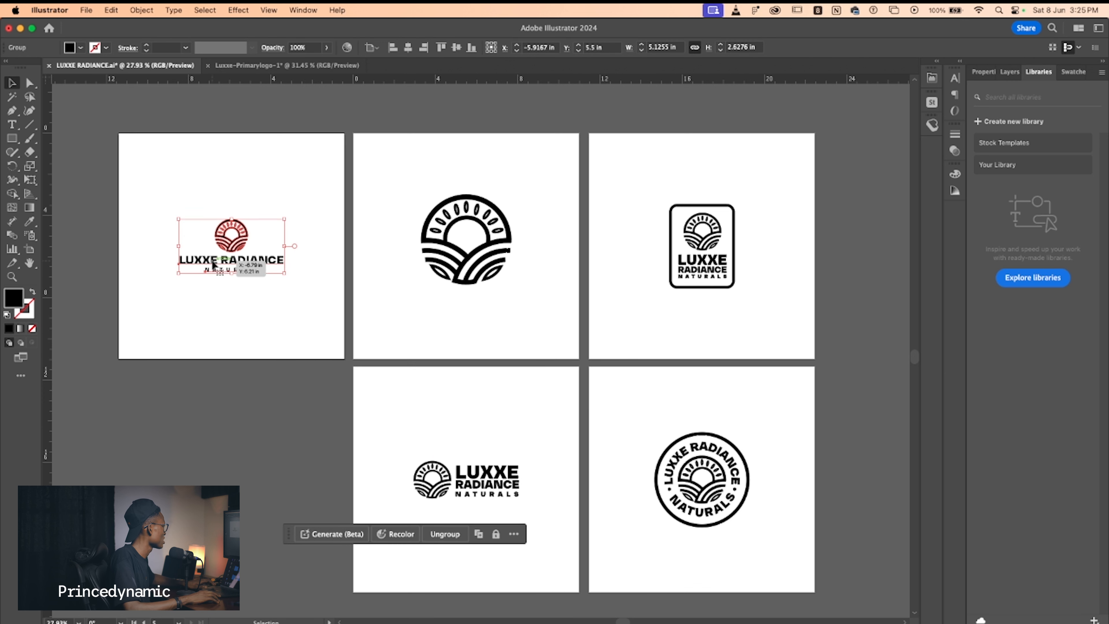
pyautogui.click(303, 312)
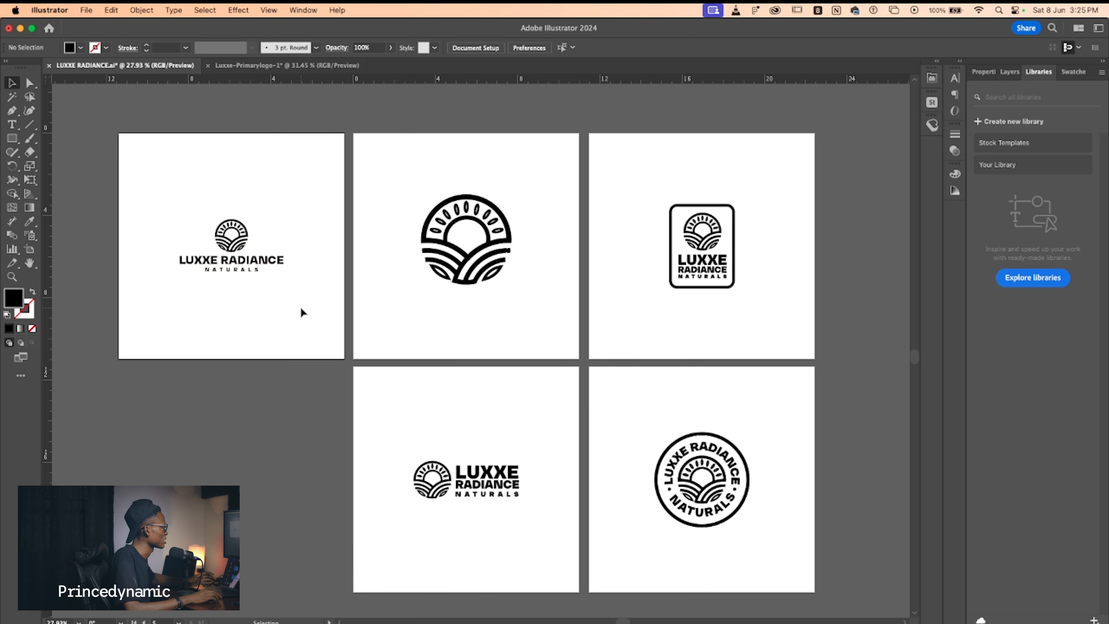